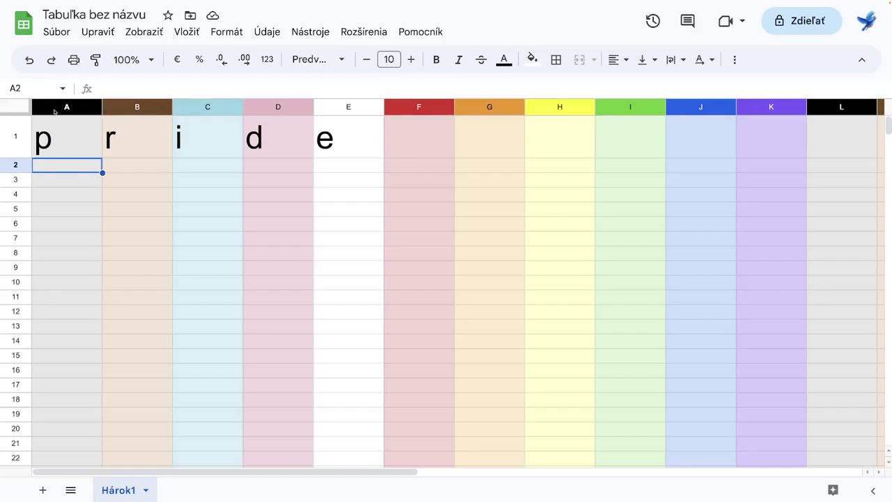
Step: Fit the widths of columns A through E to the letters they contain
left_click(55, 108)
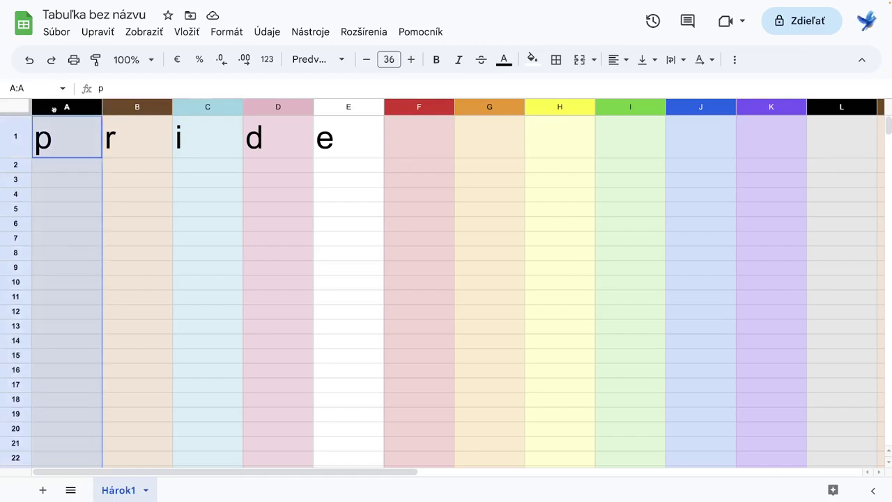
left_click(361, 109, "shift")
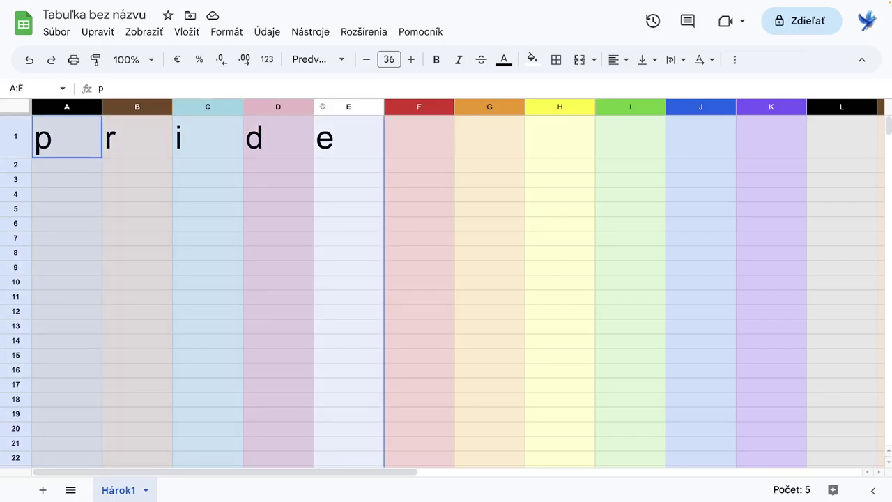
left_click_drag(102, 106, 55, 106)
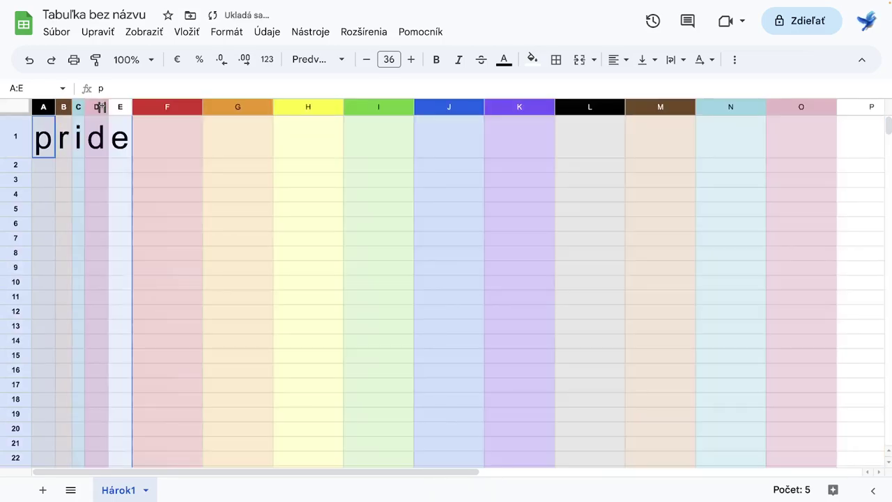
Step: Enter the letters p, e, c, h and r in separate cells from F1 through J1
left_click(147, 145)
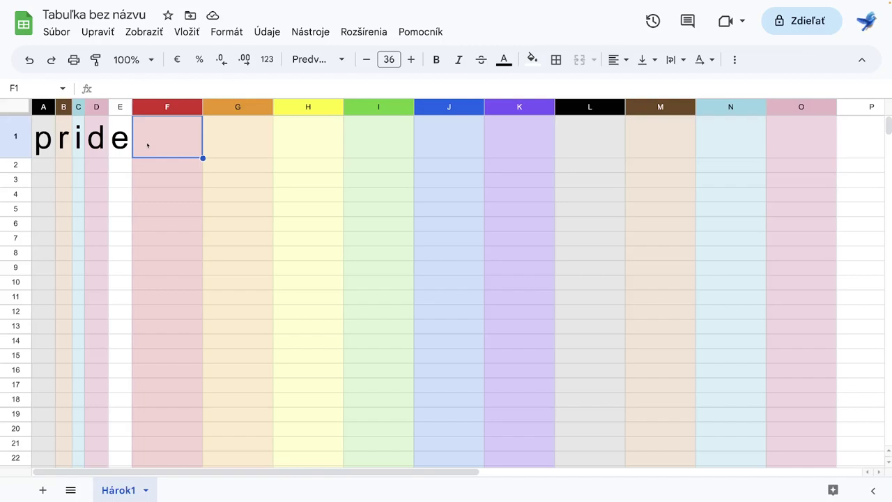
type("p")
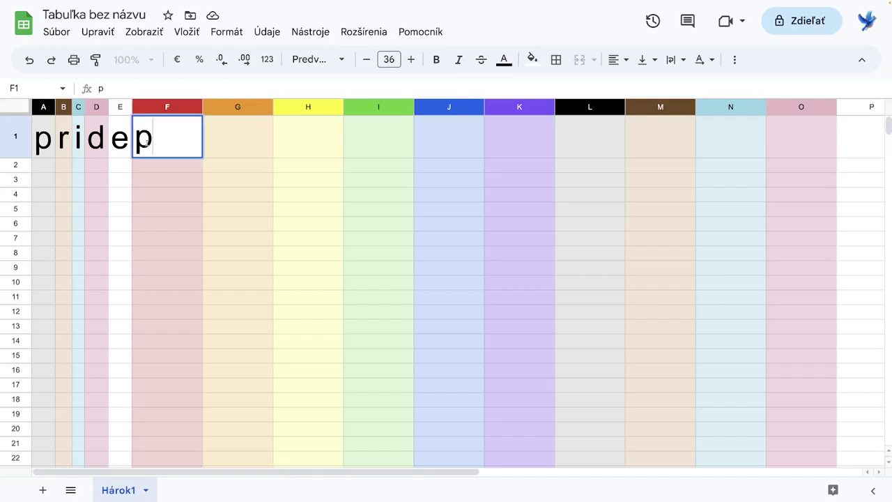
key("Tab")
type("e")
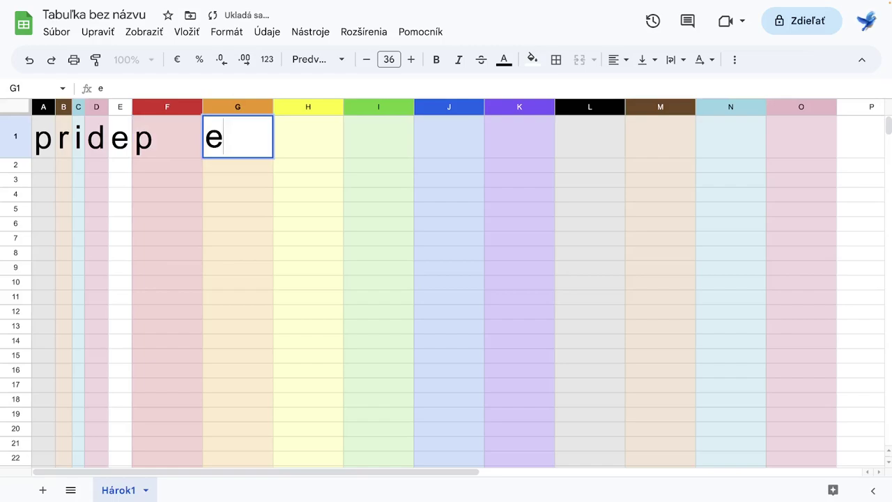
key("Tab")
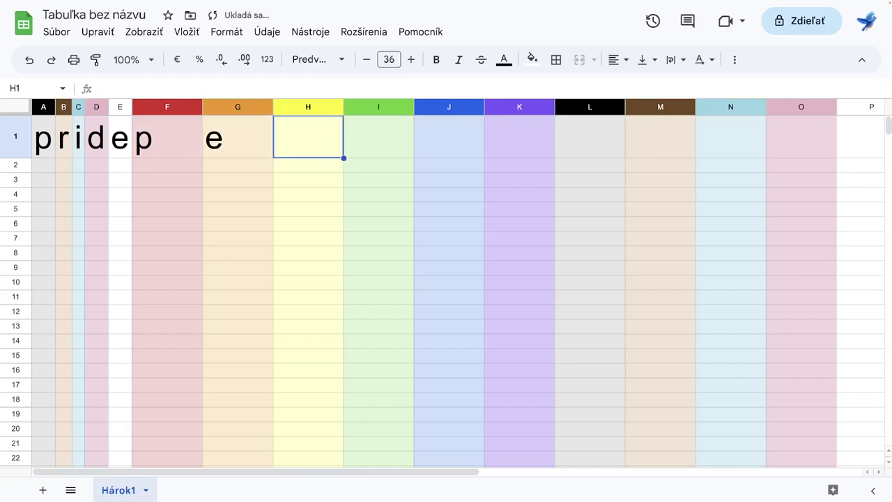
type("c")
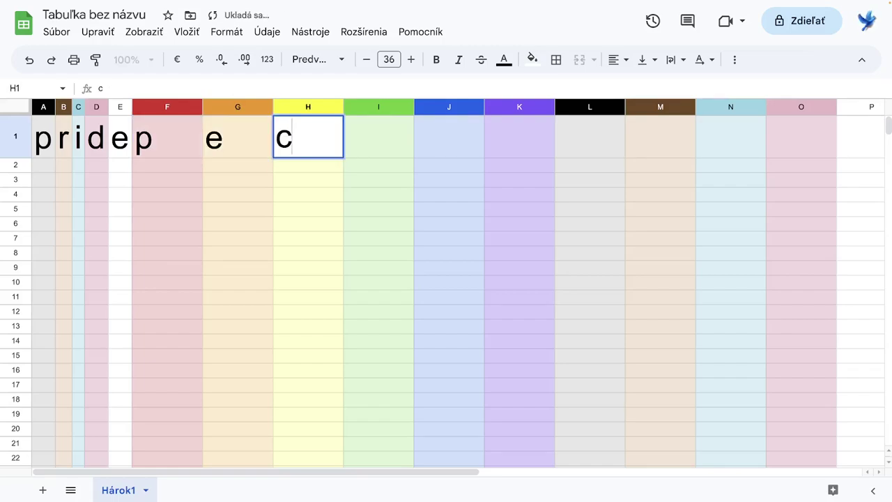
key("Tab")
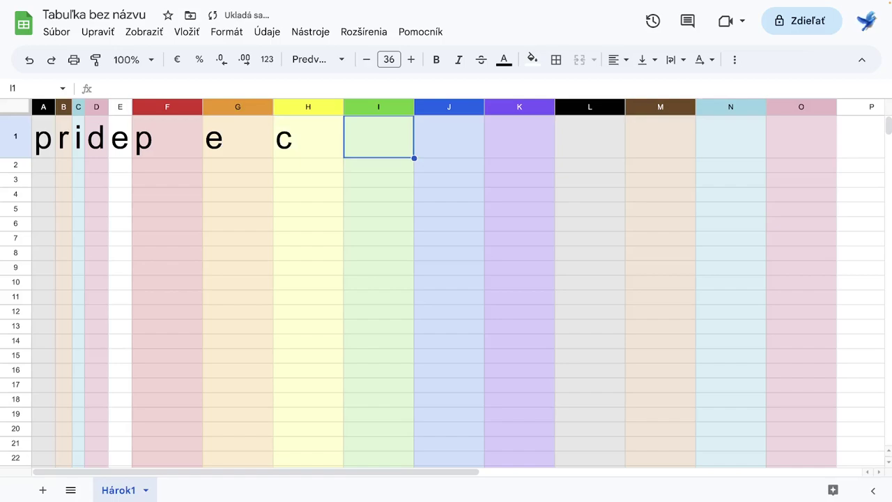
type("h")
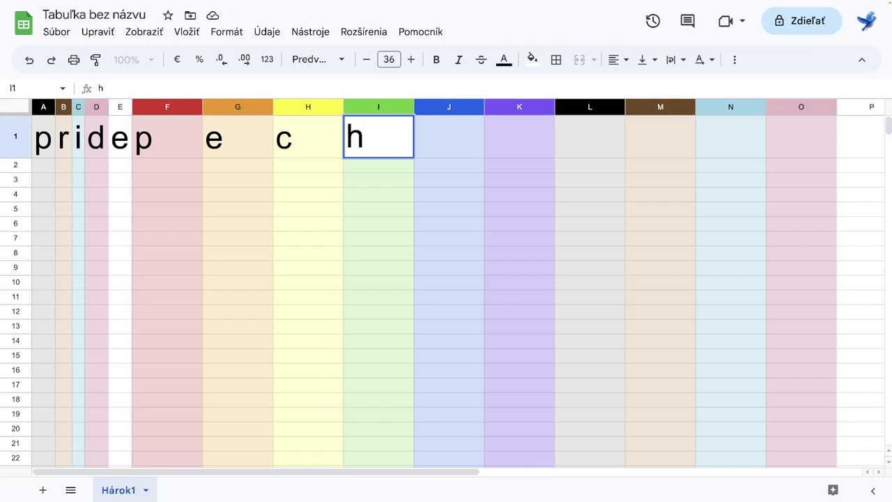
key("Tab")
type("r")
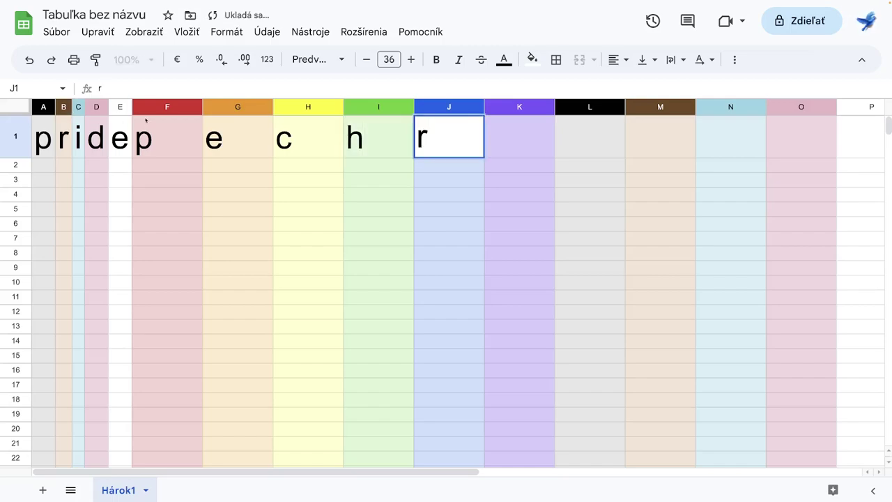
Step: Fit the widths of columns F through J to the letters they contain
left_click_drag(150, 107, 446, 107)
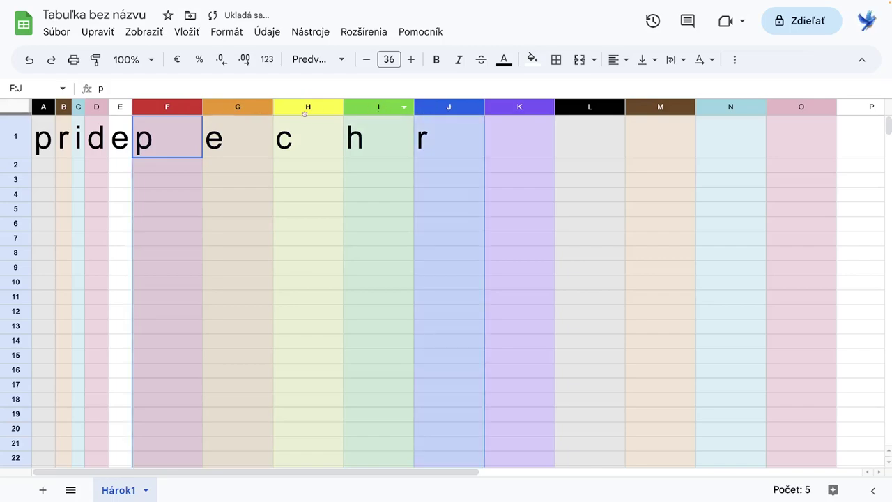
left_click_drag(202, 106, 155, 107)
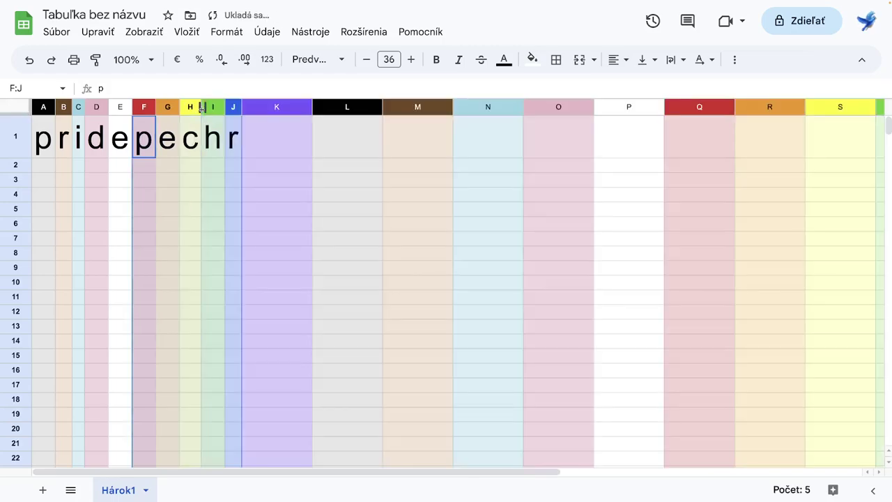
left_click(298, 182)
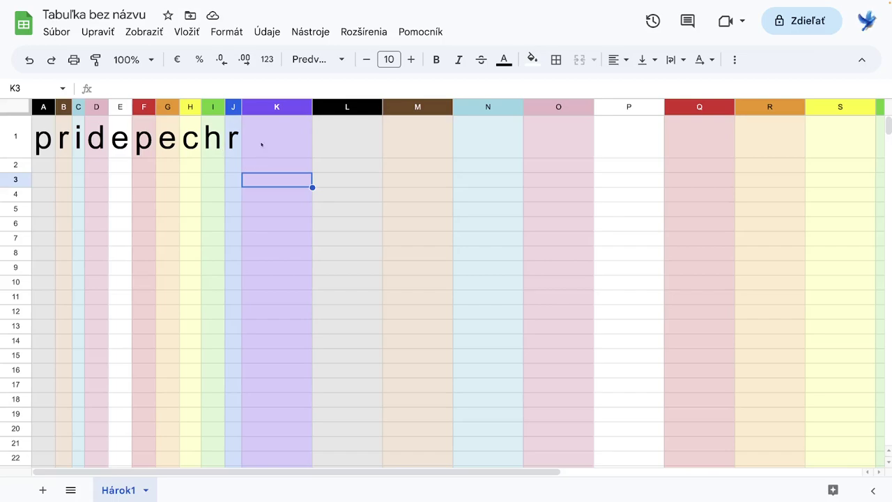
left_click(253, 167)
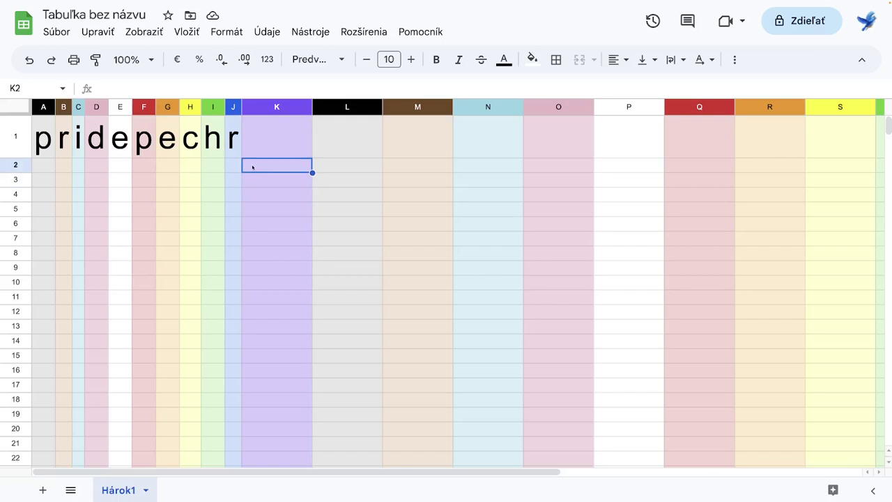
type("=")
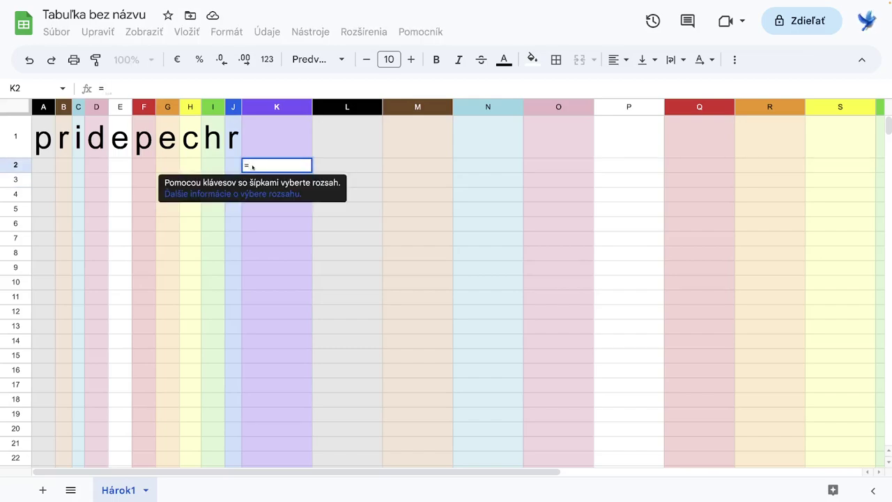
key("ctrl+plus")
key("ctrl+plus")
key("ctrl+plus")
key("ctrl+plus")
key("ctrl+plus")
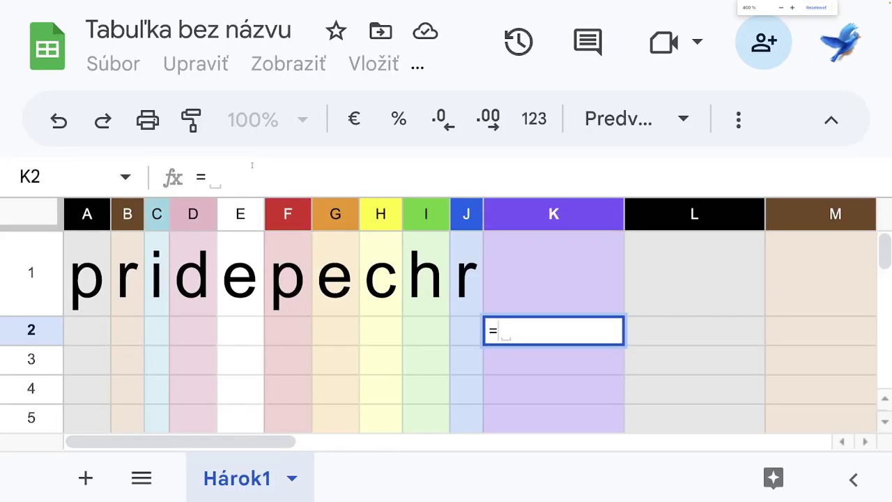
type("co")
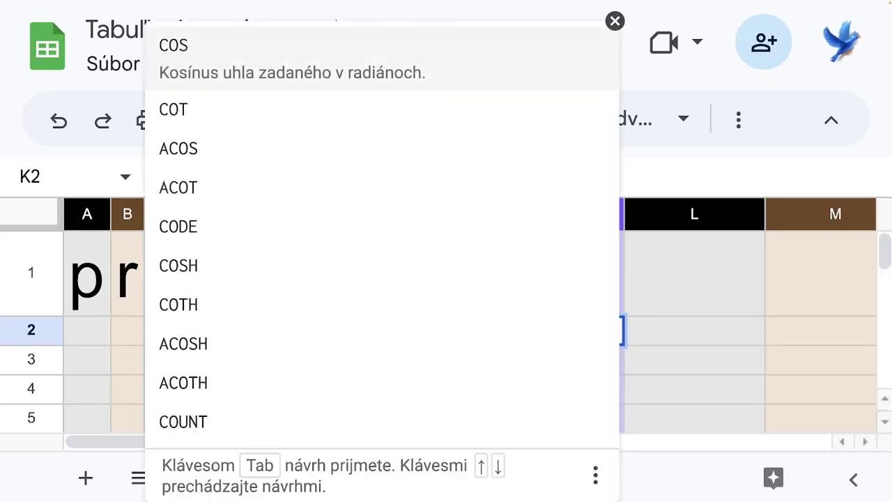
key("Down")
key("Down")
key("Down")
key("Down")
key("Down")
key("Down")
key("Down")
key("Down")
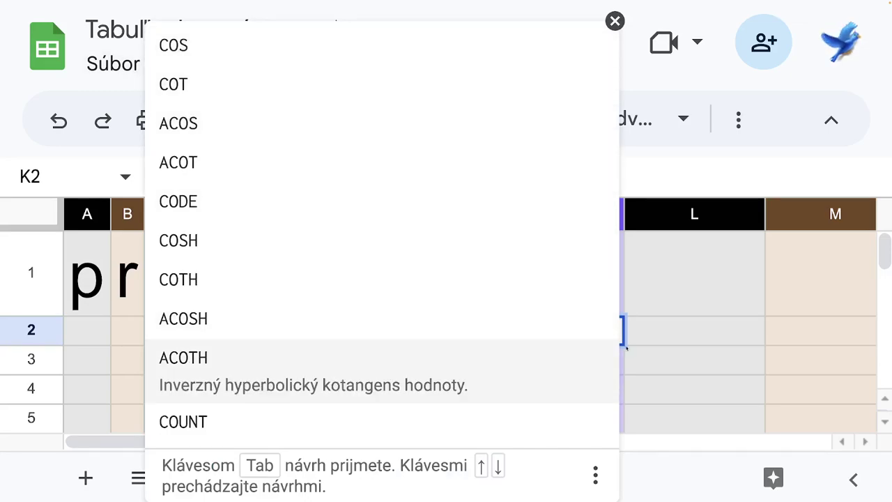
left_click(657, 378)
left_click(562, 333)
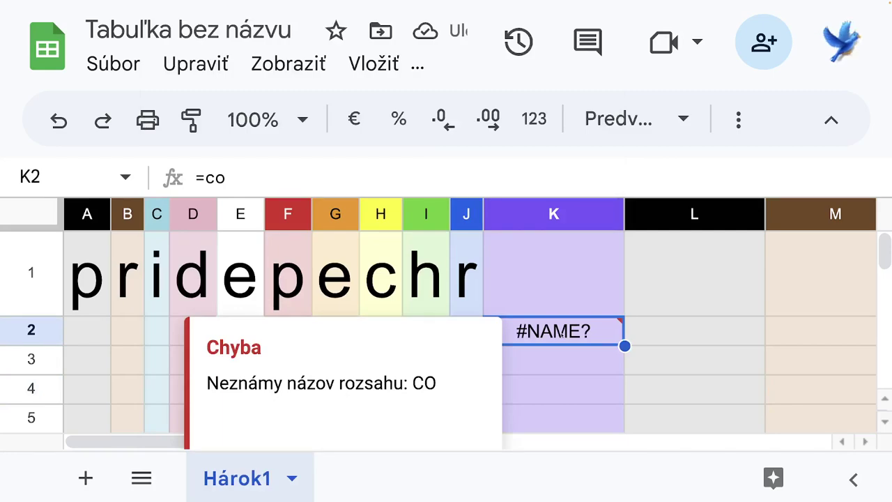
key("ctrl+minus")
key("ctrl+minus")
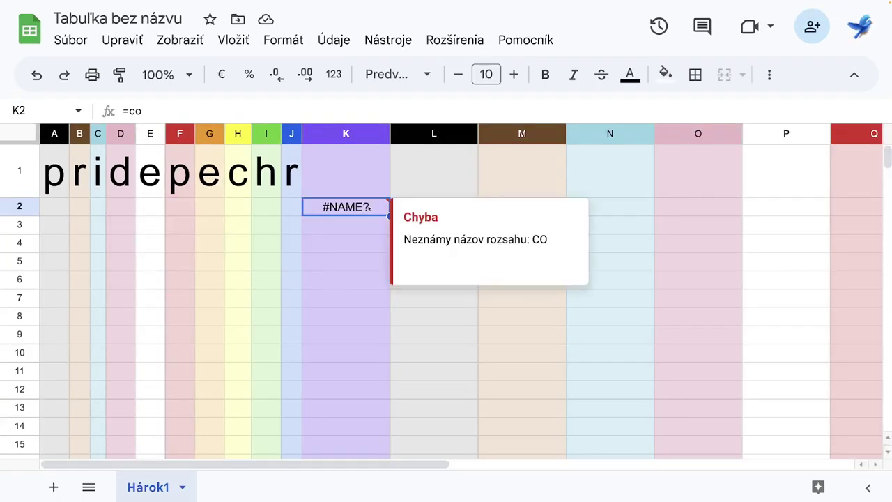
key("Delete")
Step: Enter the formula =COUNTIF(A1:J1;"p") in cell K2 to count the letter p in the first row
type("=")
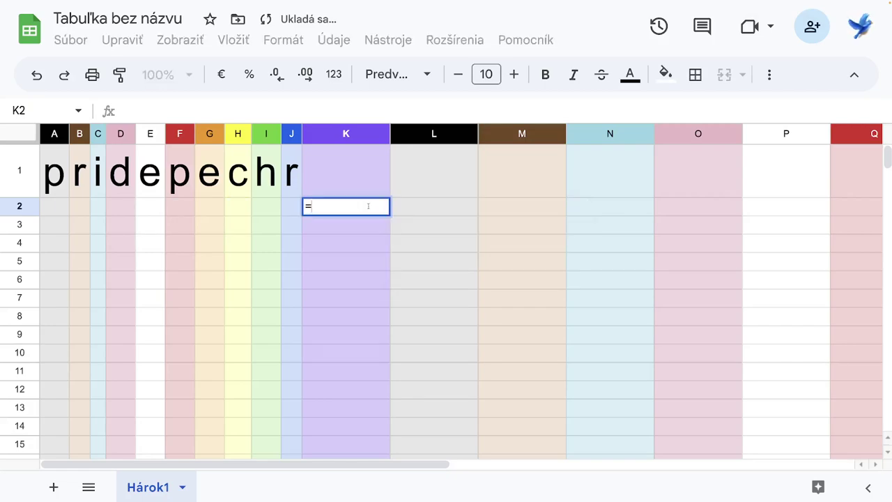
type("co")
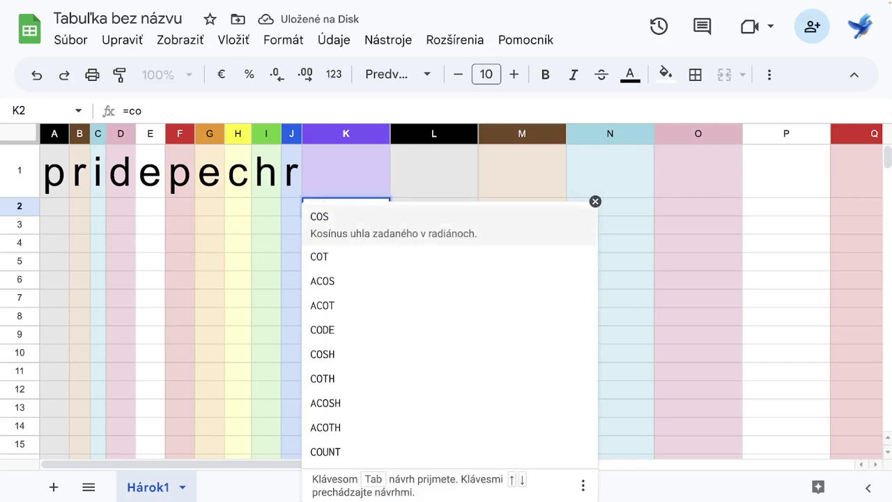
type("unt")
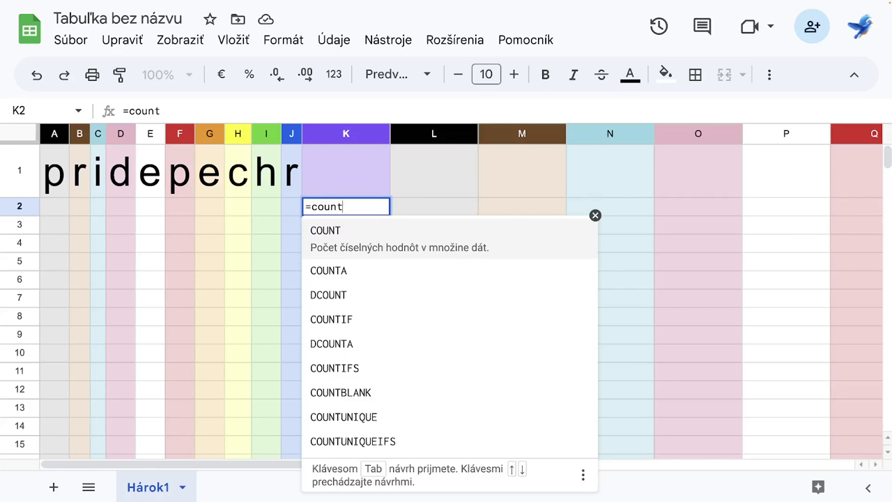
left_click(345, 304)
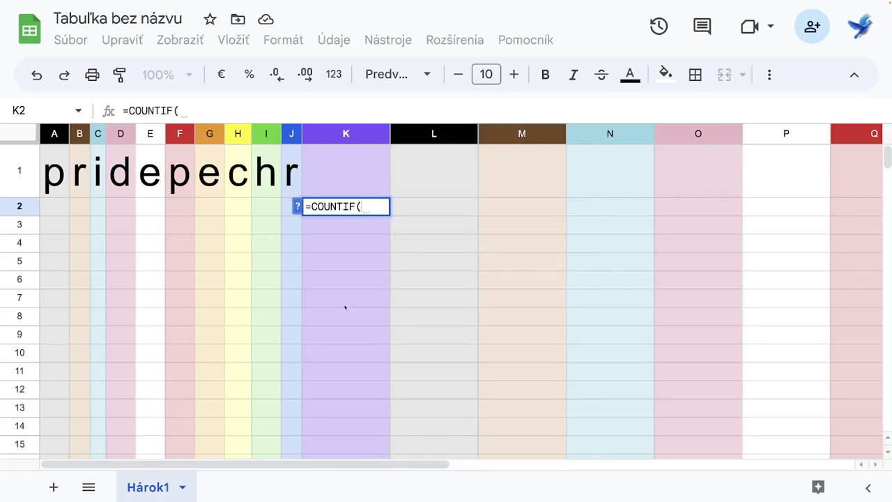
left_click(297, 206)
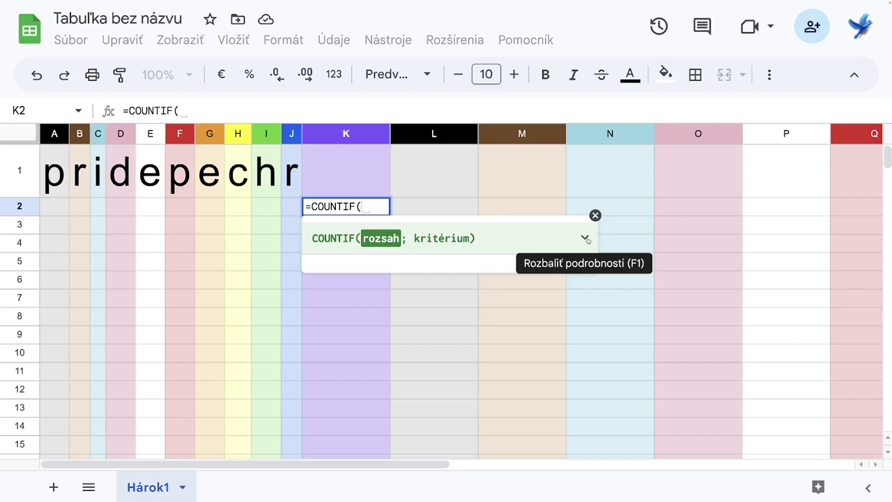
left_click(54, 177)
left_click_drag(53, 177, 295, 185)
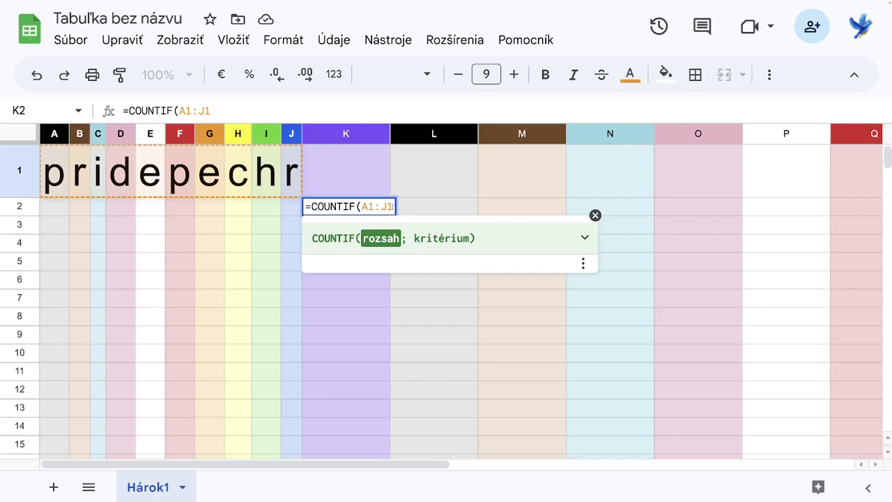
type(";")
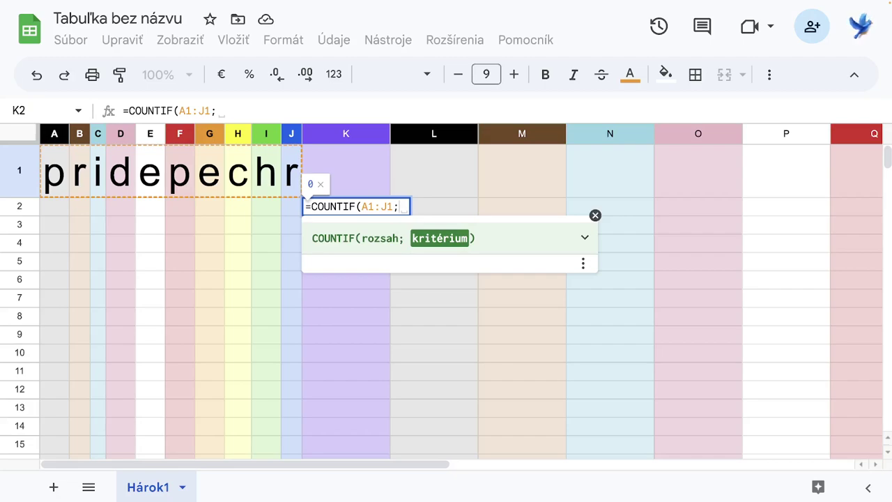
type("\"")
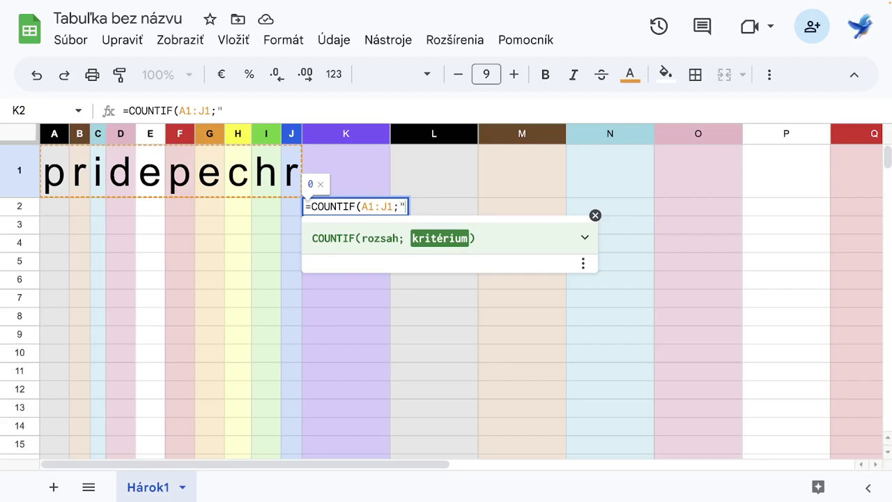
type("p\"")
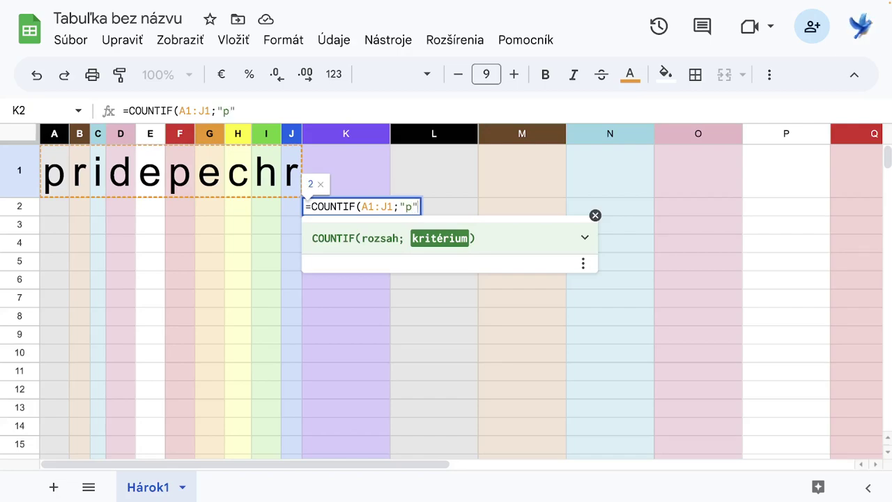
key("Return")
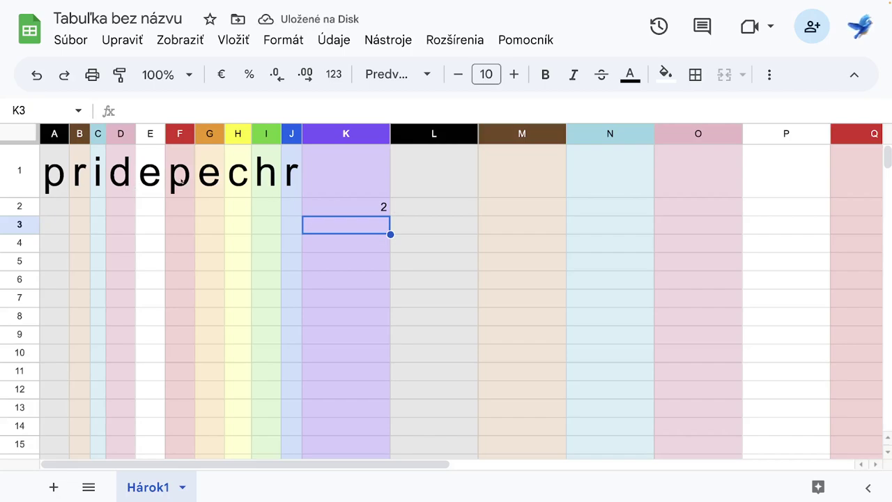
Step: Set the font size of the COUNTIF result in cell K2 to 36
left_click(347, 207)
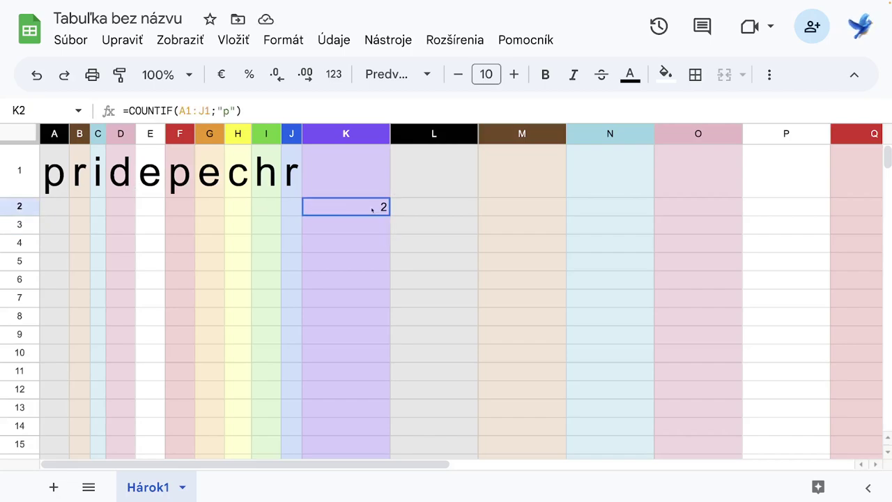
left_click(486, 74)
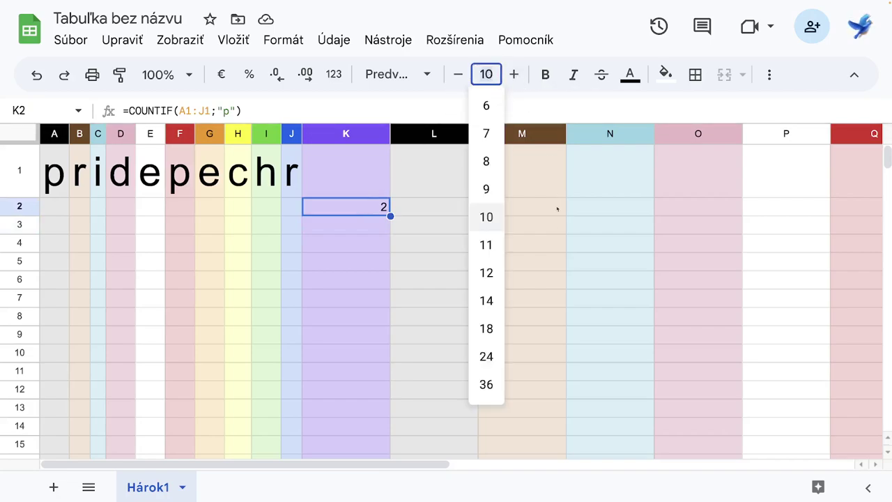
left_click(488, 385)
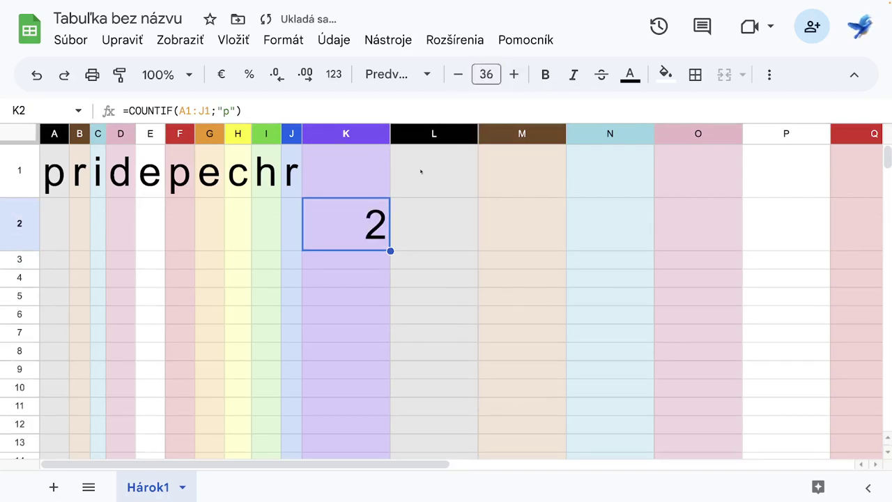
Step: Center the COUNTIF result horizontally in cell K2
left_click(769, 75)
left_click(453, 110)
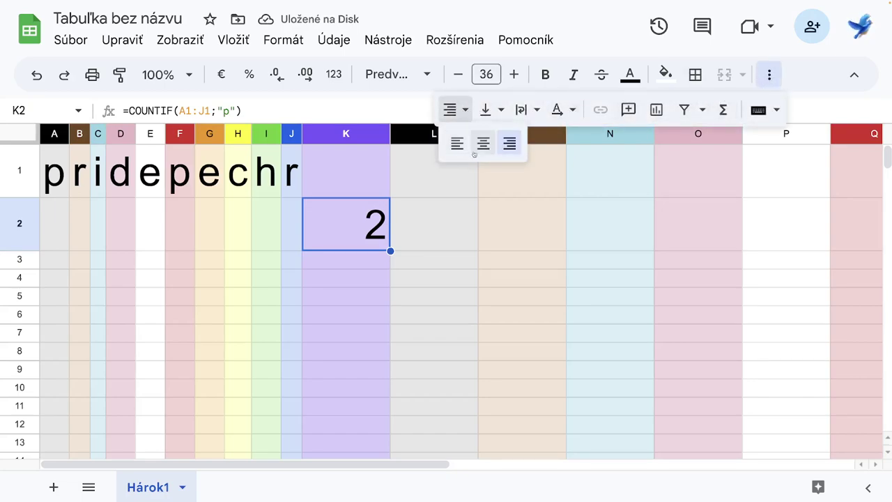
left_click(482, 143)
left_click(343, 175)
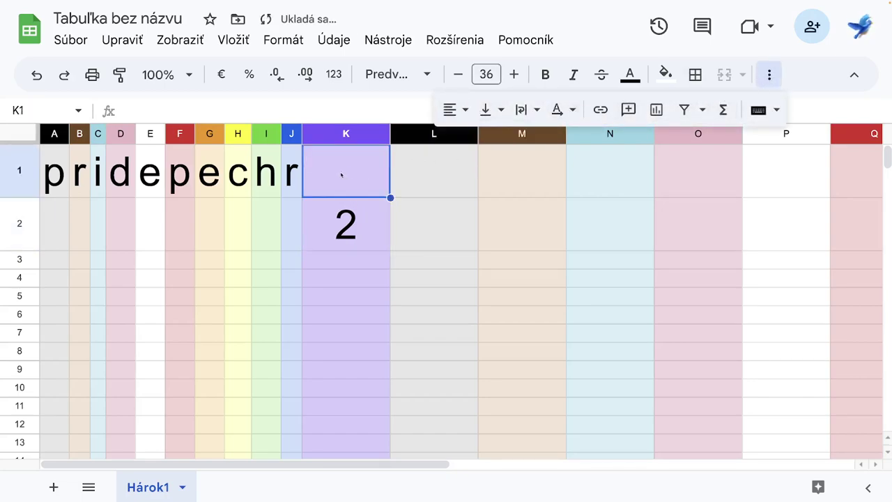
Step: Replace the "p" criterion in the K2 formula with a reference to cell A1, giving =COUNTIF(A1:J1;A1)
left_click(340, 232)
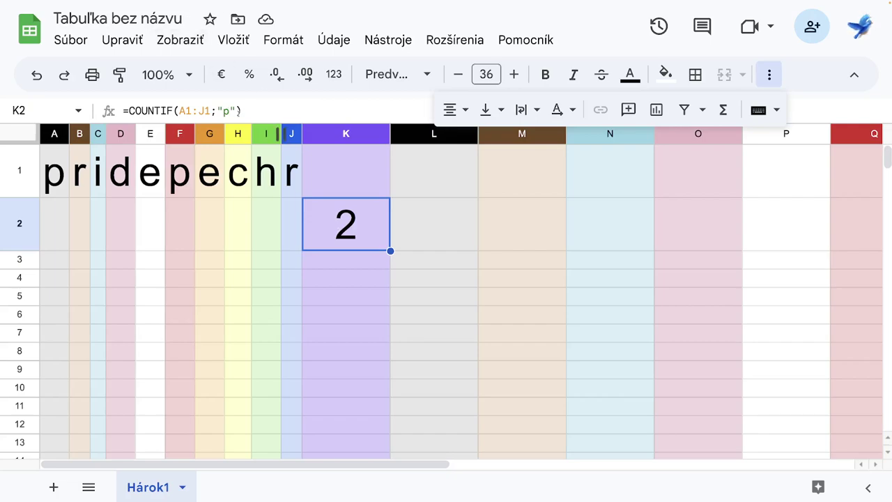
left_click(237, 110)
key("BackSpace")
key("BackSpace")
key("BackSpace")
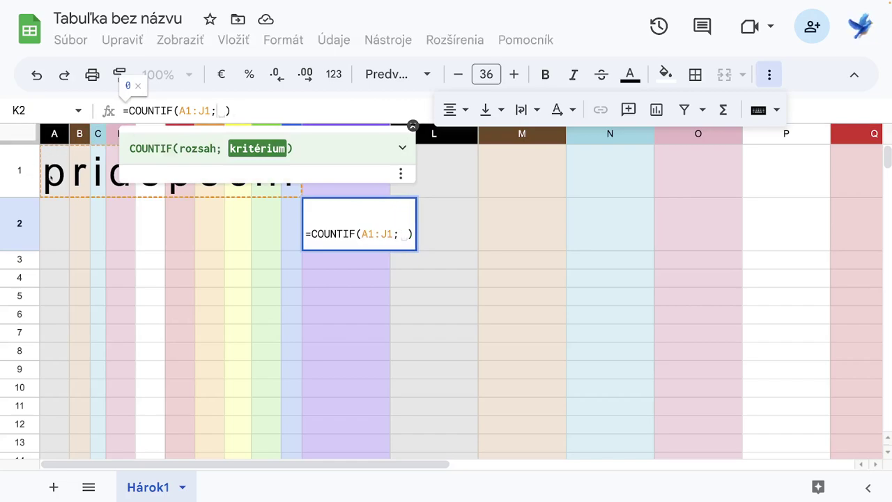
left_click(49, 177)
key("Return")
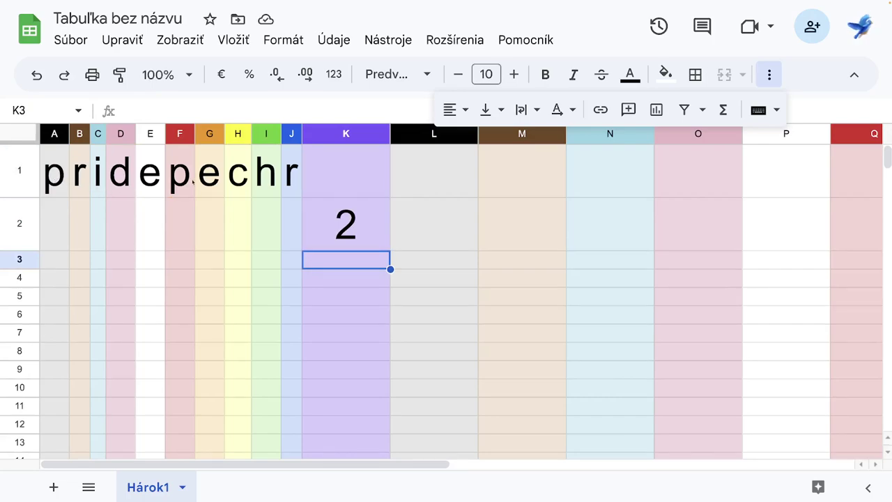
left_click(369, 238)
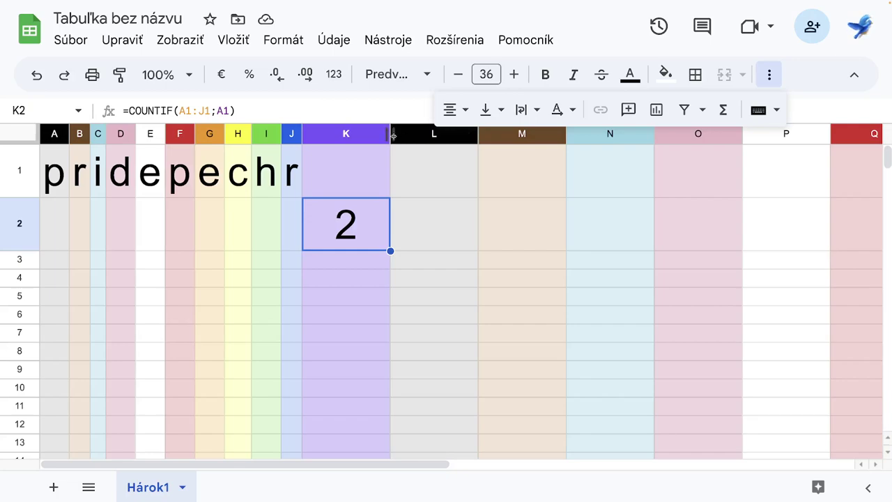
Step: Fit the widths of columns K through Q to their contents
left_click(356, 136)
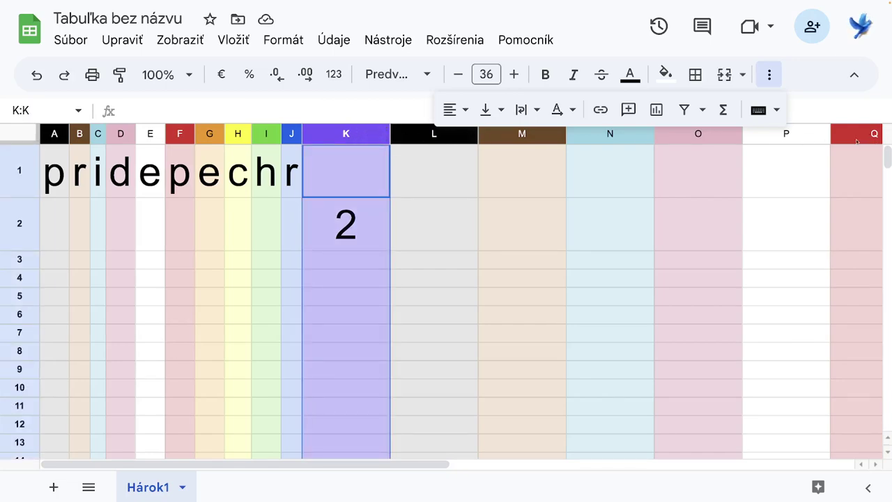
left_click(857, 141, "shift")
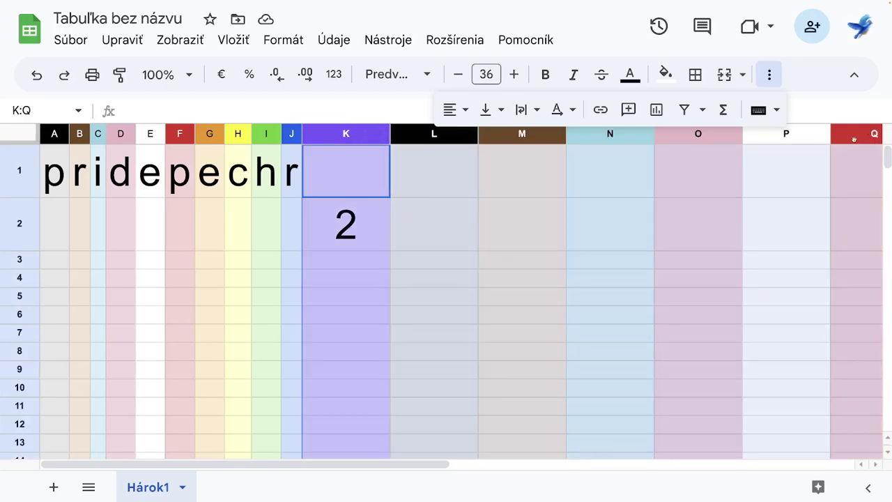
double_click(391, 136)
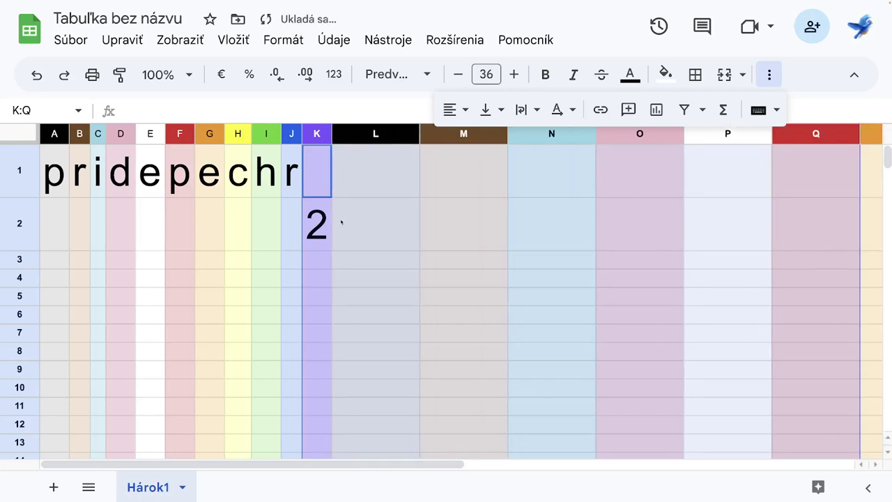
Step: Fill the COUNTIF formula from cell K2 across row 2 to cell P2
left_click(326, 242)
left_click_drag(332, 249, 426, 252)
left_click_drag(508, 250, 574, 249)
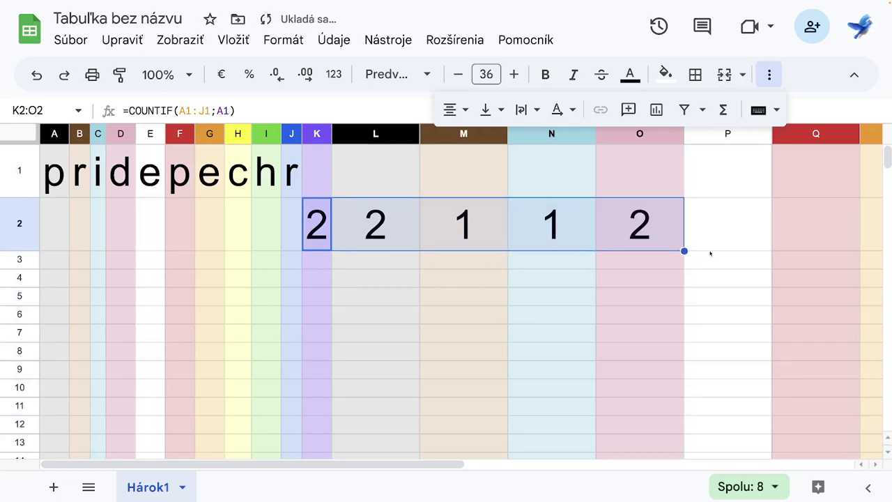
left_click_drag(684, 250, 751, 249)
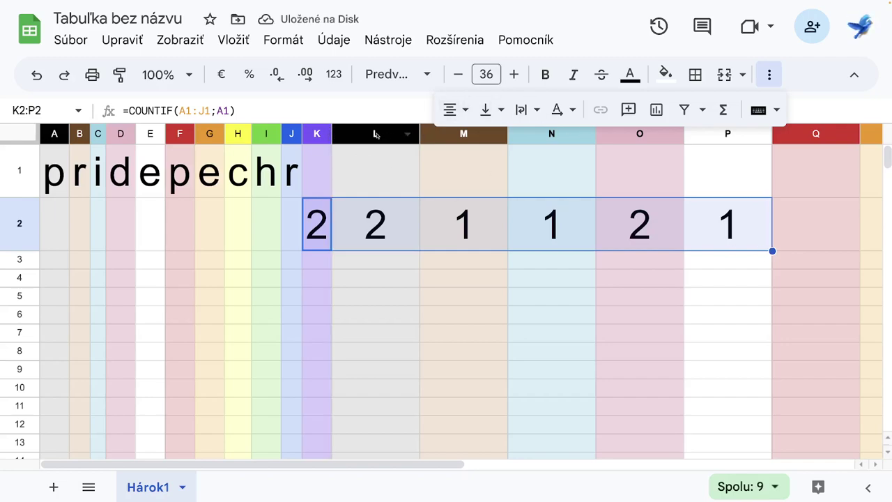
Step: Fit the widths of columns L through Q to the copied results
left_click(376, 134)
left_click(800, 136, "shift")
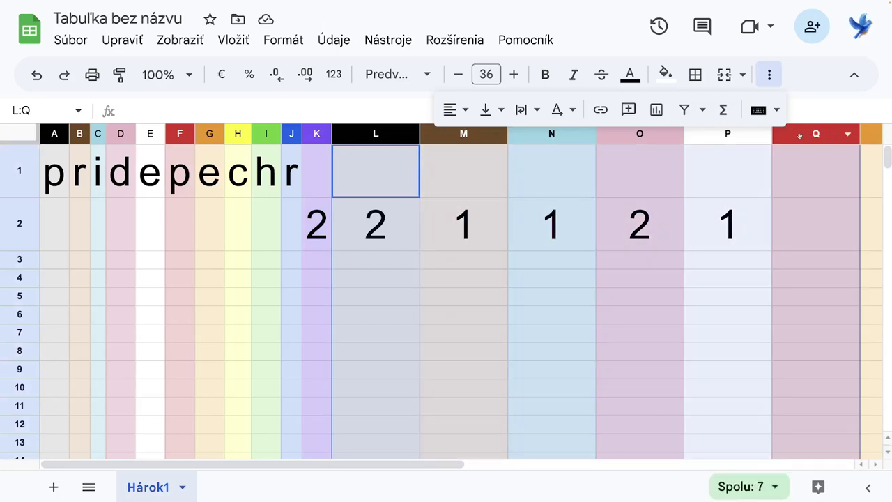
double_click(419, 134)
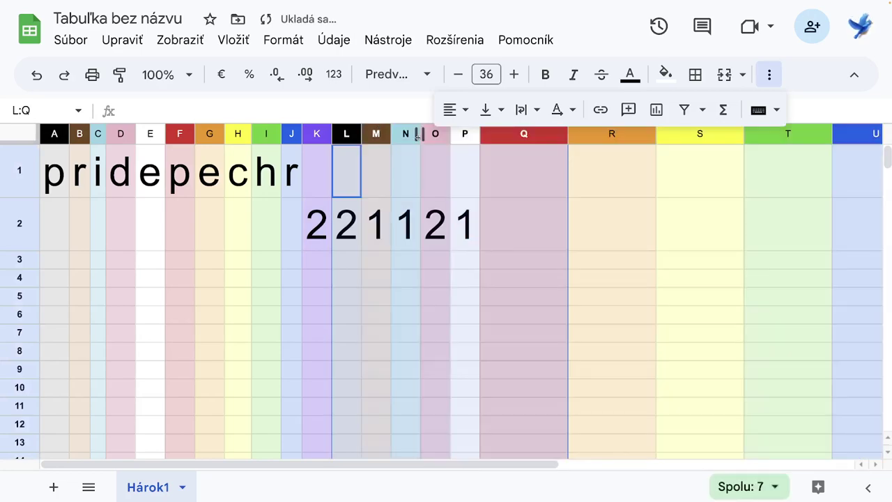
Step: Continue the formula fill from cell P2 to T2 and fit the widths of columns Q through T to their contents
left_click(468, 224)
left_click_drag(480, 251, 786, 247)
left_click(781, 313)
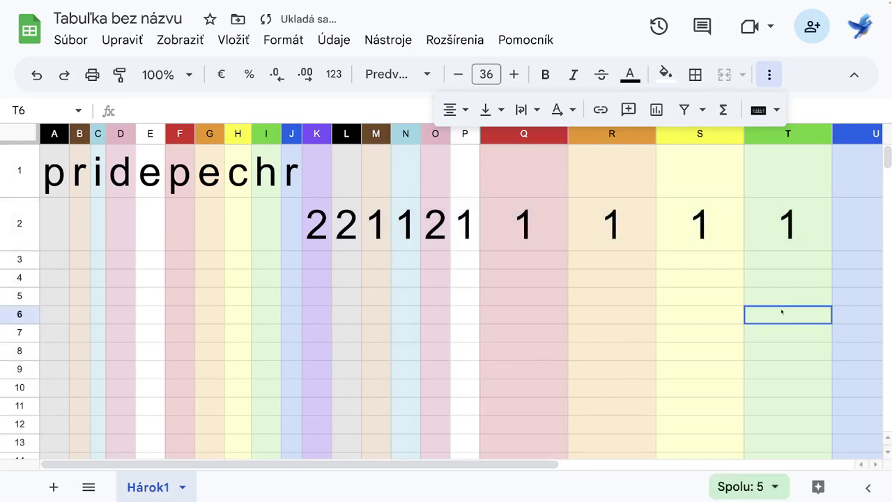
left_click_drag(499, 140, 794, 141)
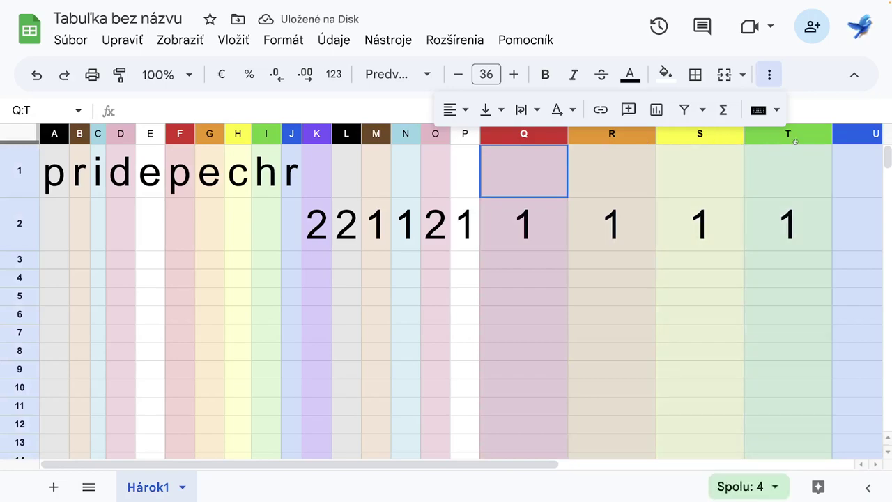
double_click(568, 134)
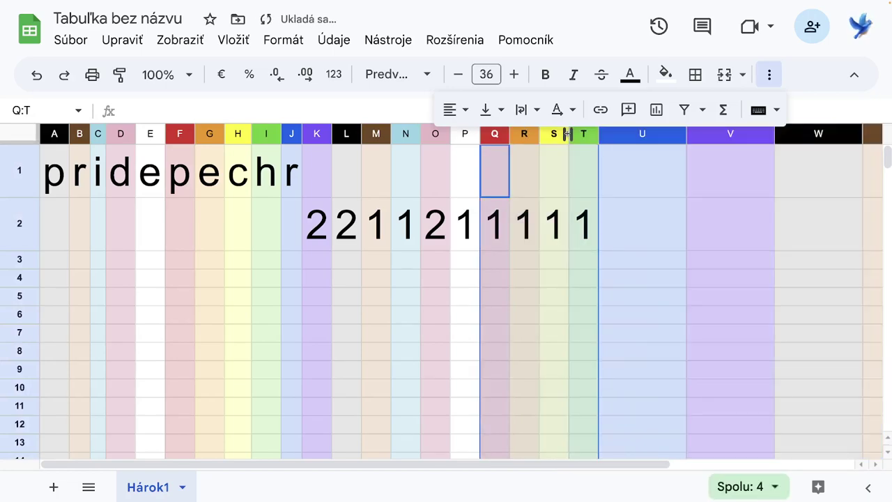
Step: Examine how the range and criterion references shift in the COUNTIF formulas from K2 through P2
left_click(315, 232)
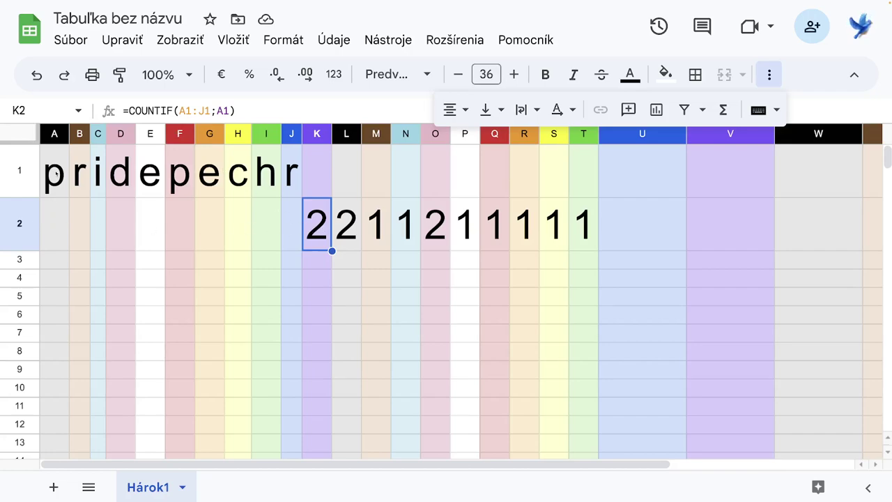
left_click(340, 232)
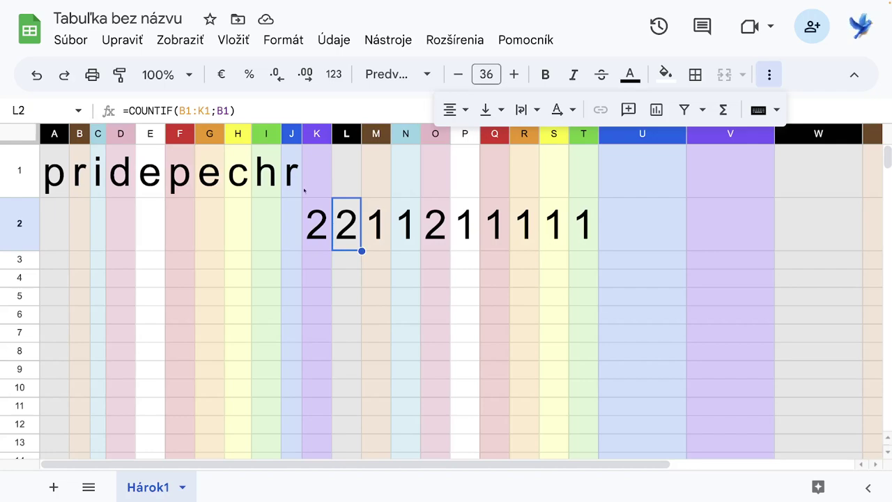
left_click(384, 233)
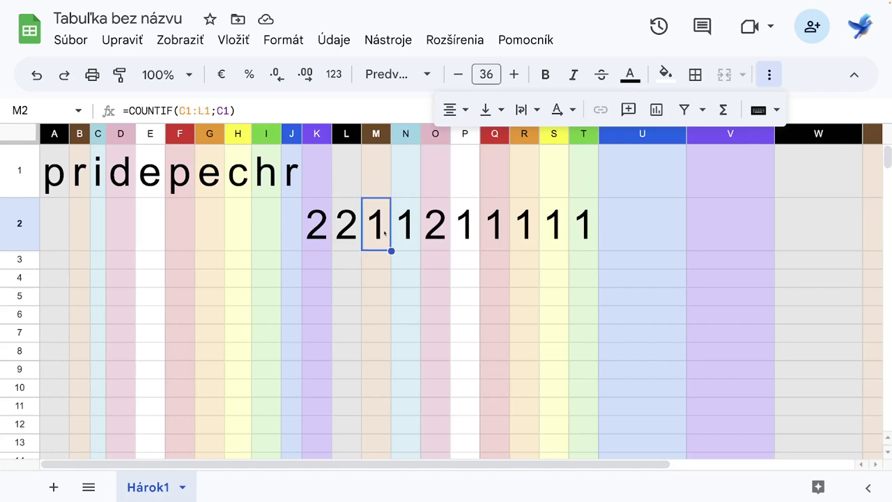
left_click(403, 234)
left_click(435, 235)
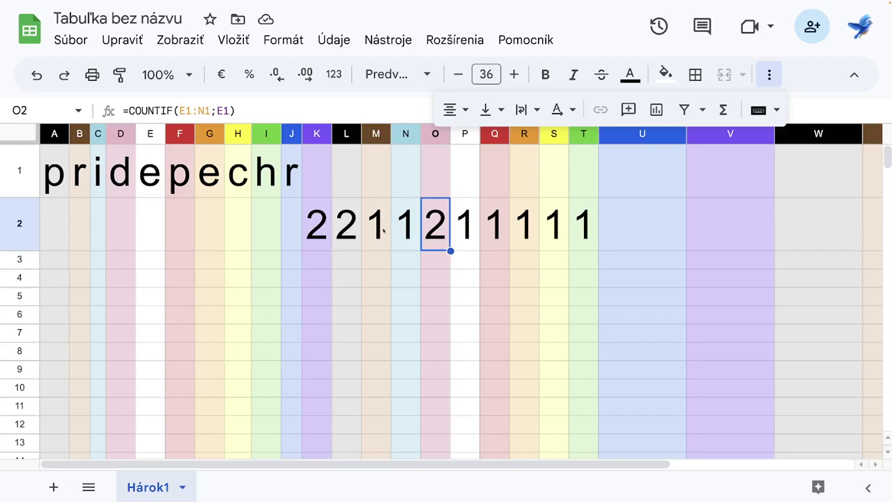
left_click(313, 234)
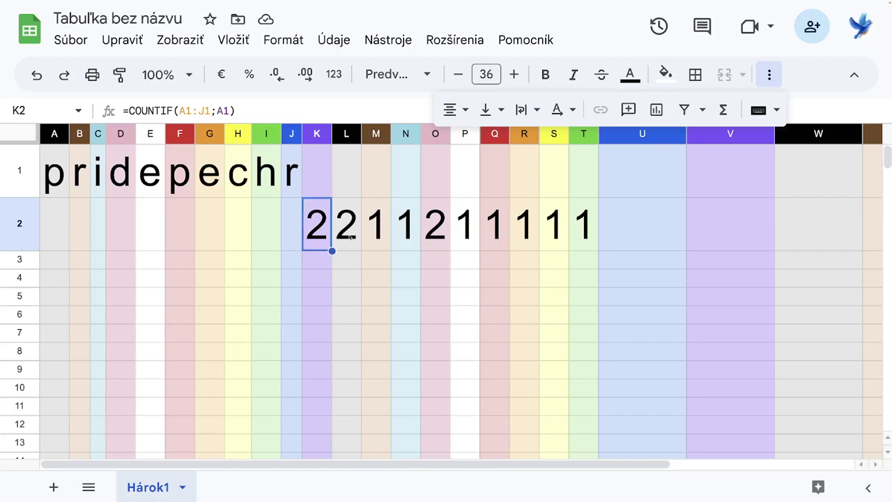
left_click(352, 238)
left_click(378, 239)
left_click(408, 241)
left_click(437, 239)
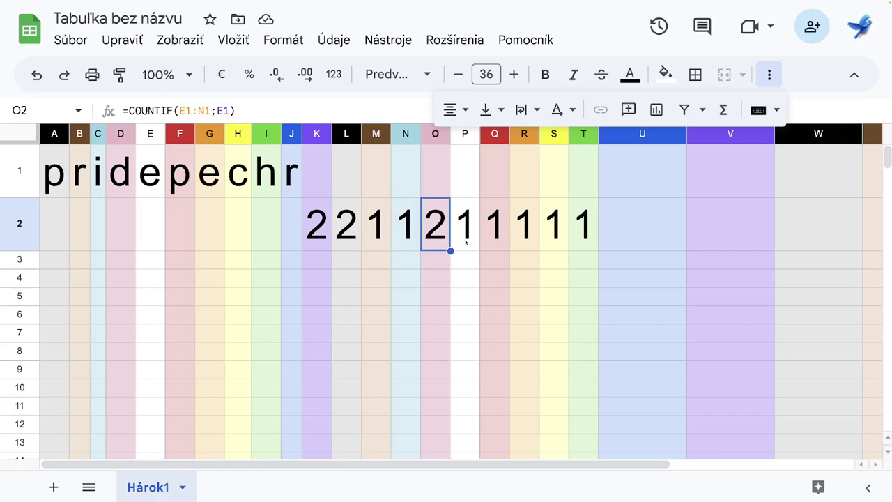
left_click(465, 241)
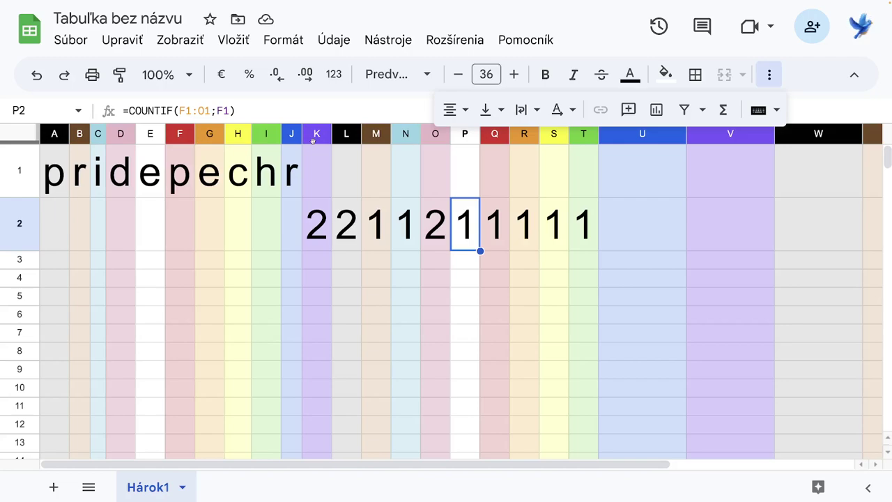
left_click(316, 235)
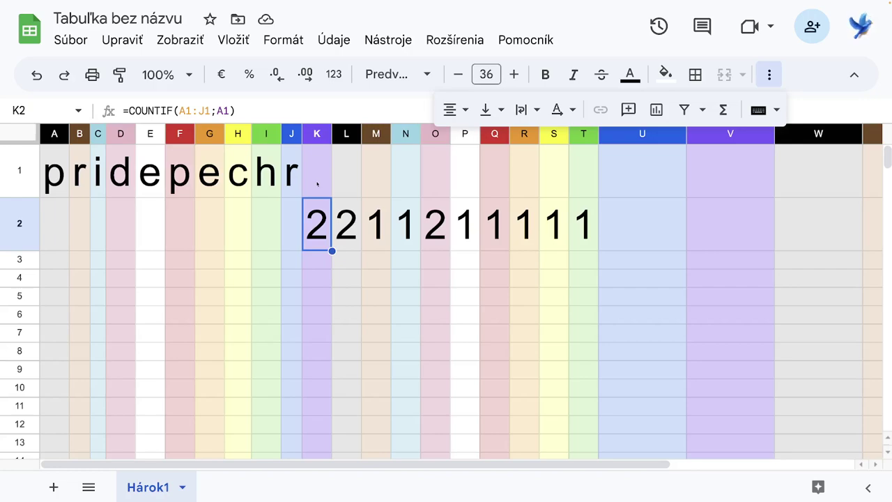
left_click(377, 239)
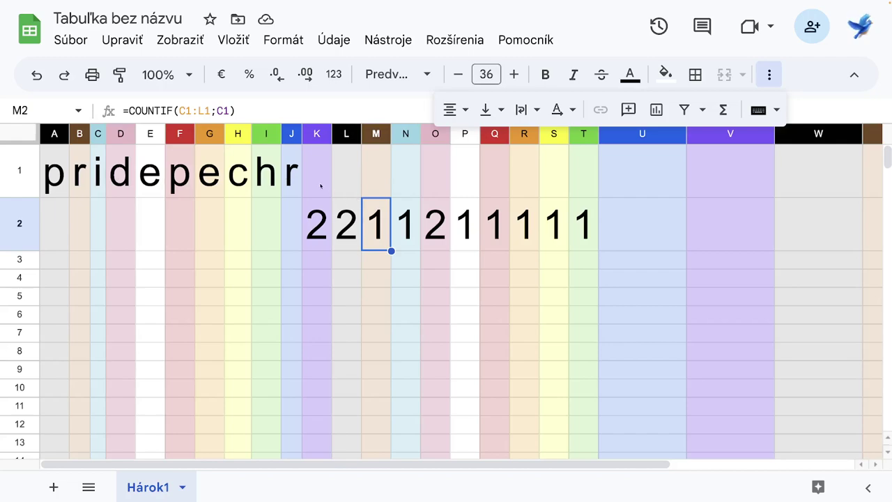
Step: Extend the formula in cell K2 with a greater-than-one comparison, making it =COUNTIF(A1:J1;A1)>1
left_click(321, 223)
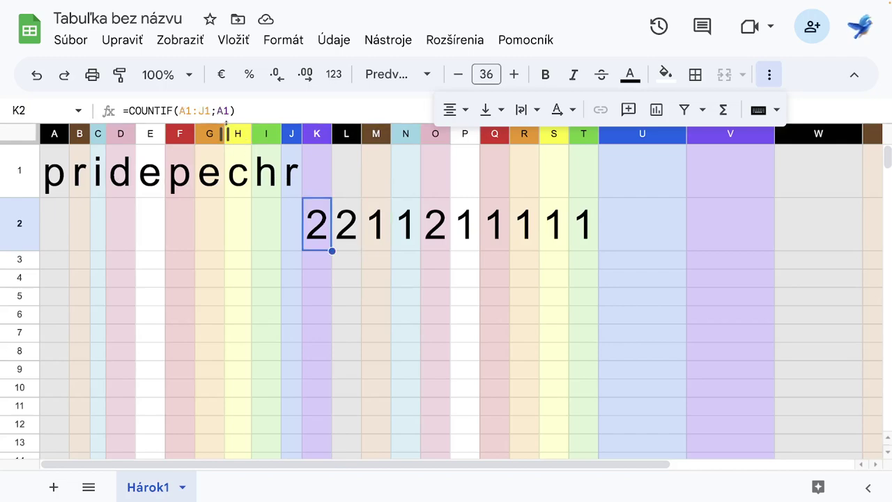
left_click(237, 111)
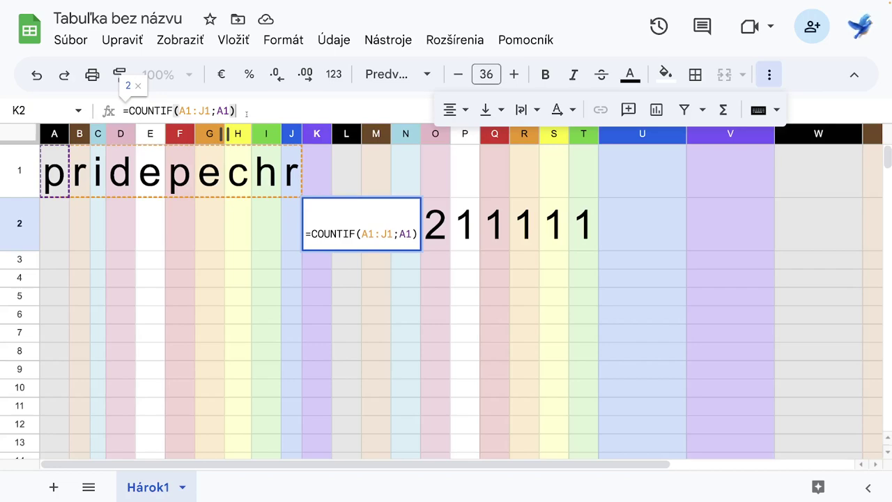
type(">")
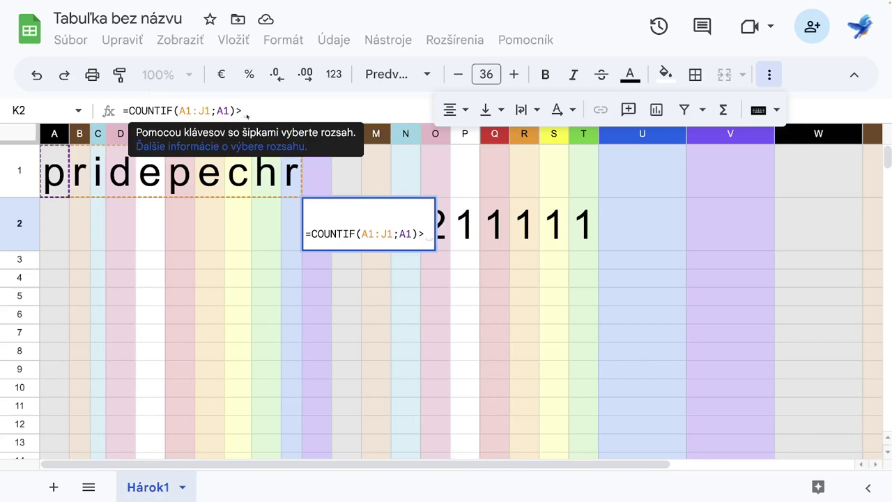
type("1")
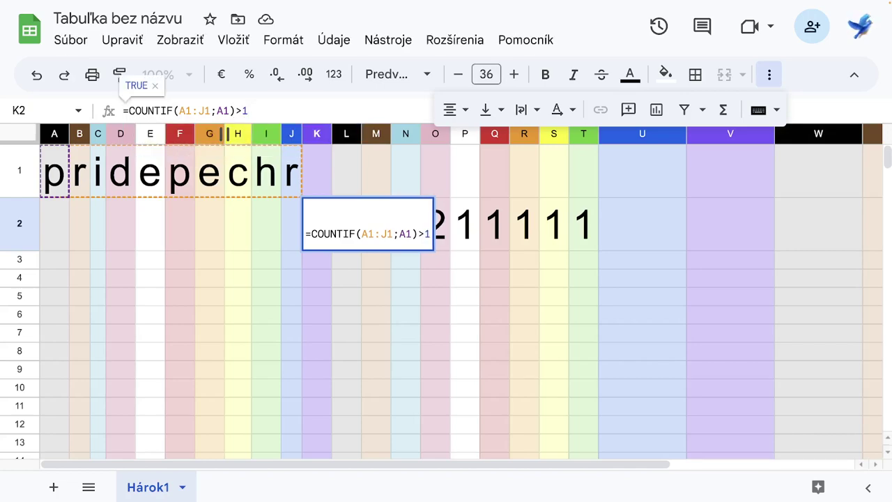
key("Return")
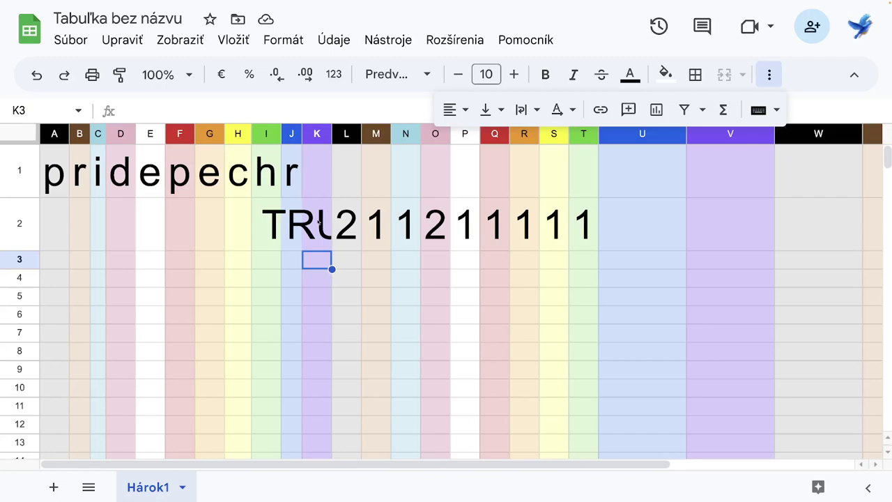
Step: Set the font size of the whole row 2 to 10
left_click(319, 221)
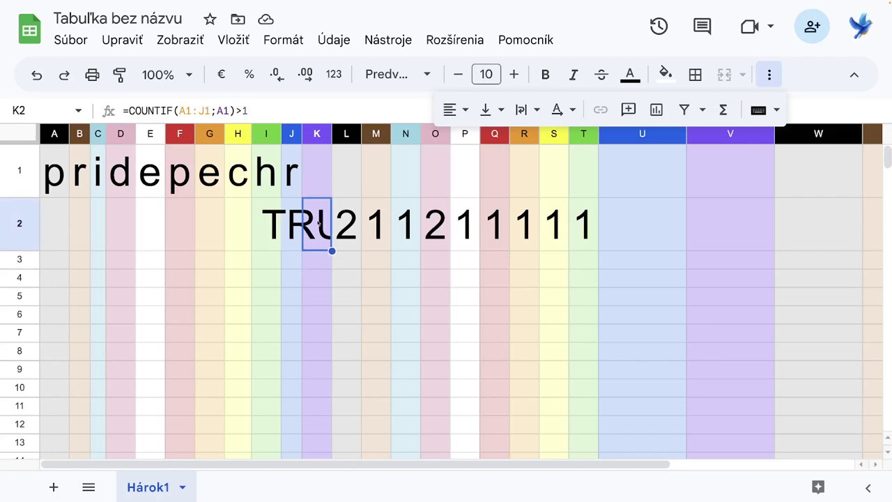
left_click(35, 227)
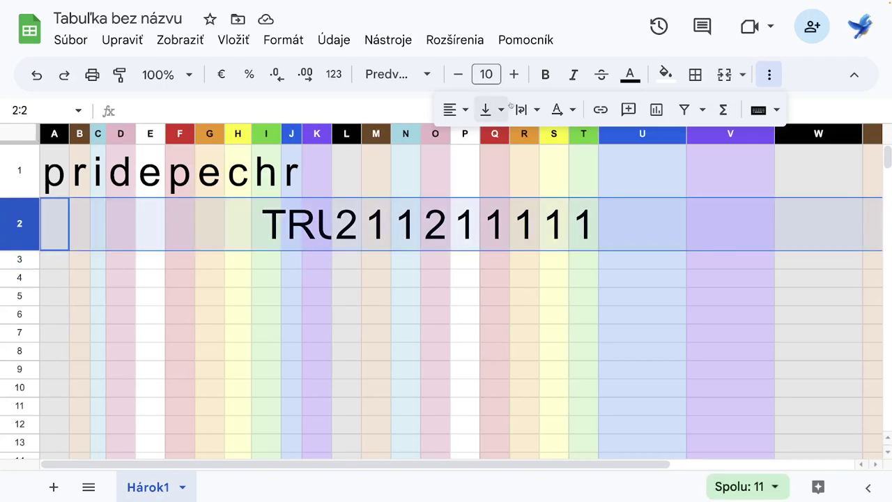
left_click(491, 74)
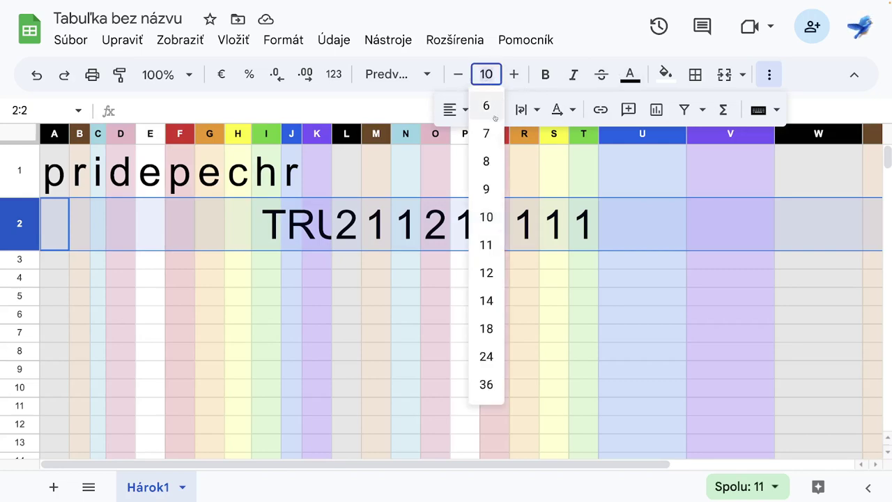
left_click(491, 216)
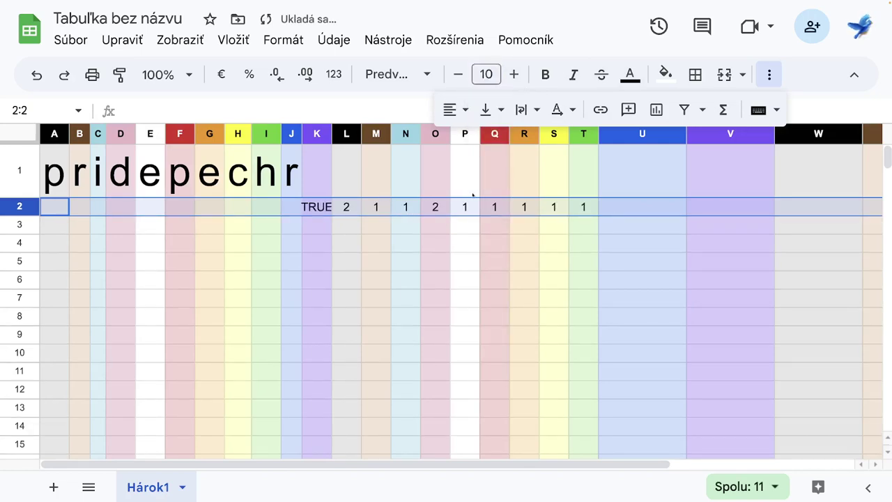
Step: Fill the =COUNTIF(A1:J1;A1)>1 formula from cell K2 across to cell T2
left_click(324, 214)
left_click_drag(332, 215, 582, 217)
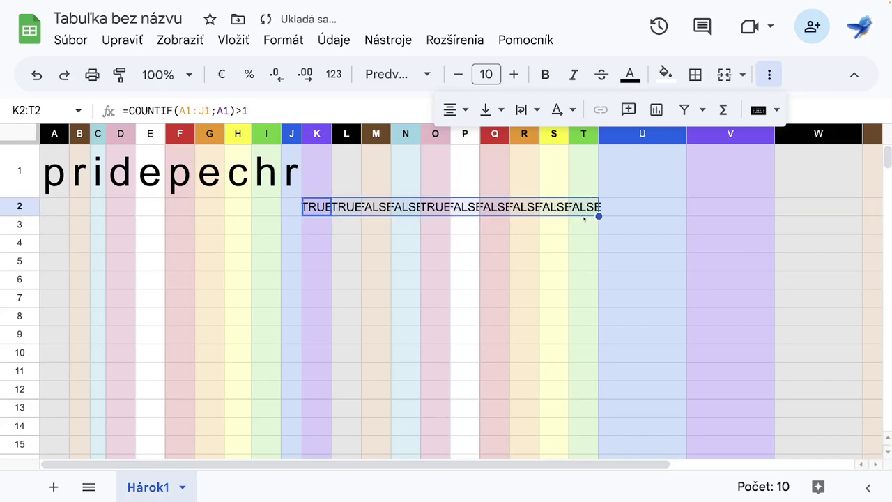
Step: Widen columns K through T together so the TRUE and FALSE values in row 2 fit inside their cells
left_click(317, 135)
left_click(584, 135, "shift")
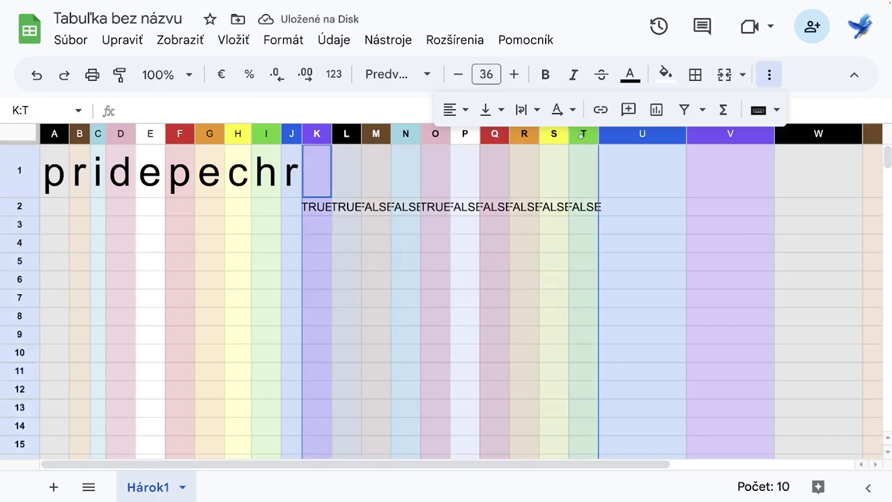
left_click_drag(330, 135, 340, 135)
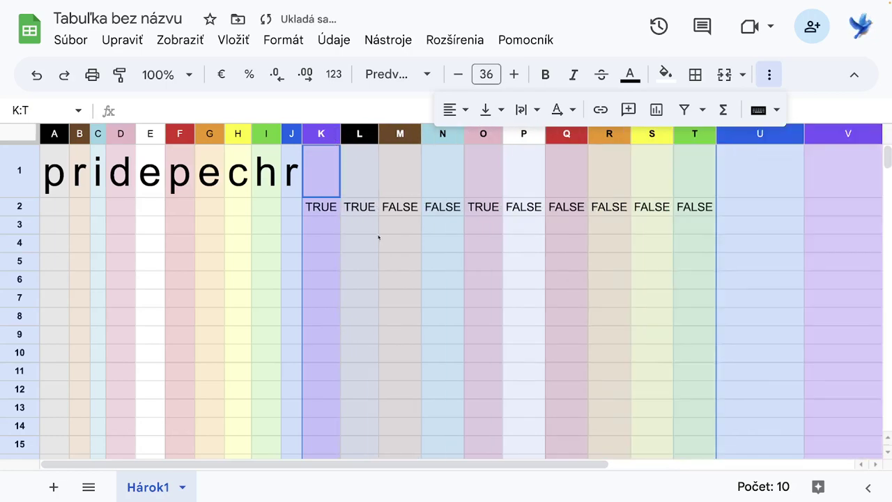
Step: Check the greater-than-one COUNTIF comparison in each cell from K2 to P2 against the letters in row 1
left_click(320, 207)
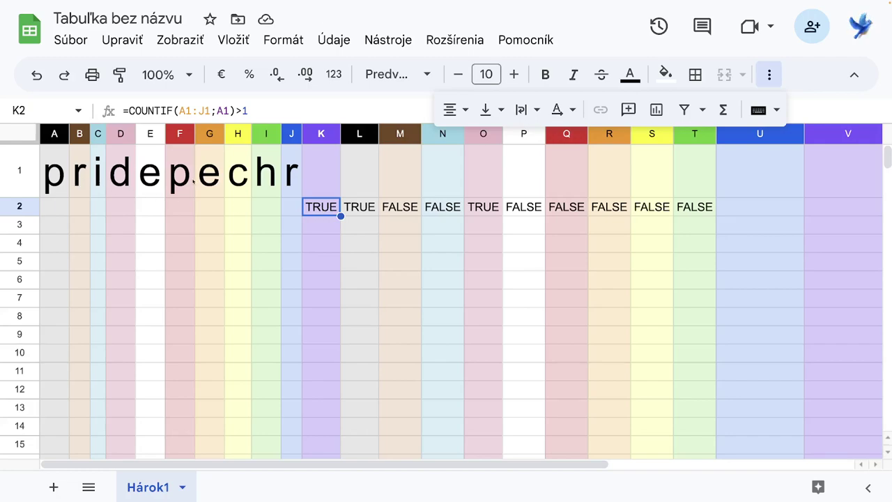
left_click(358, 211)
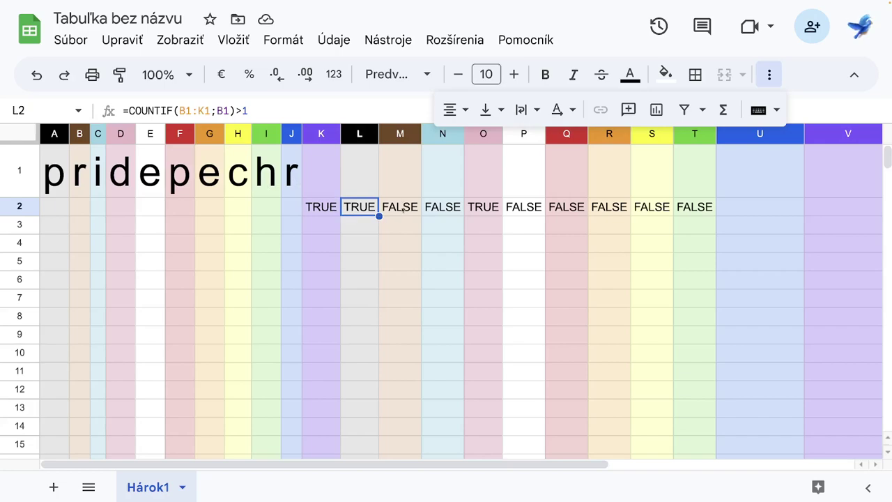
left_click(403, 209)
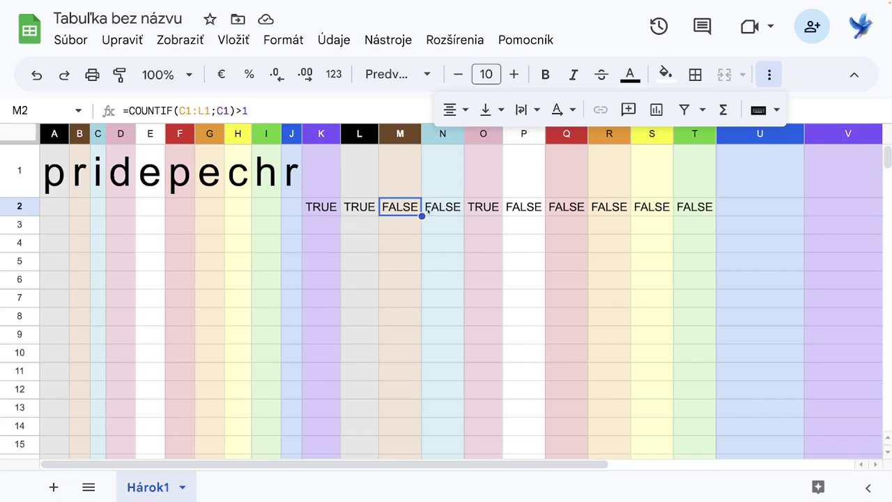
left_click(447, 210)
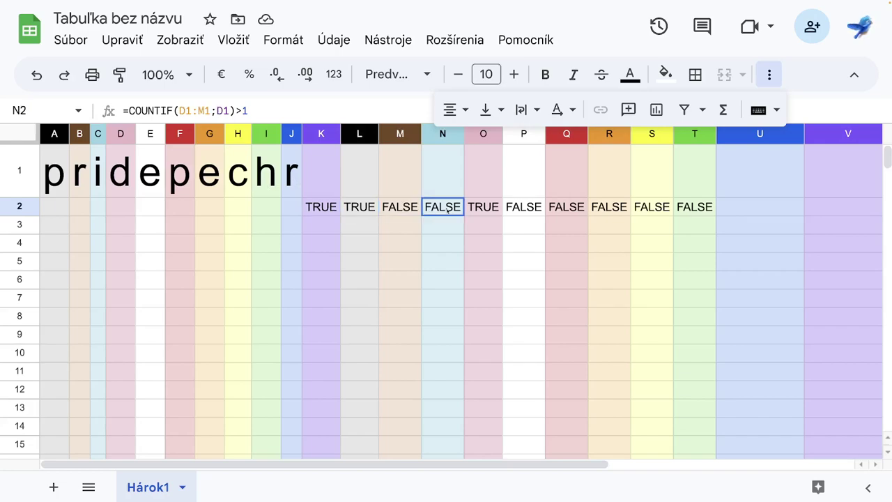
left_click(484, 210)
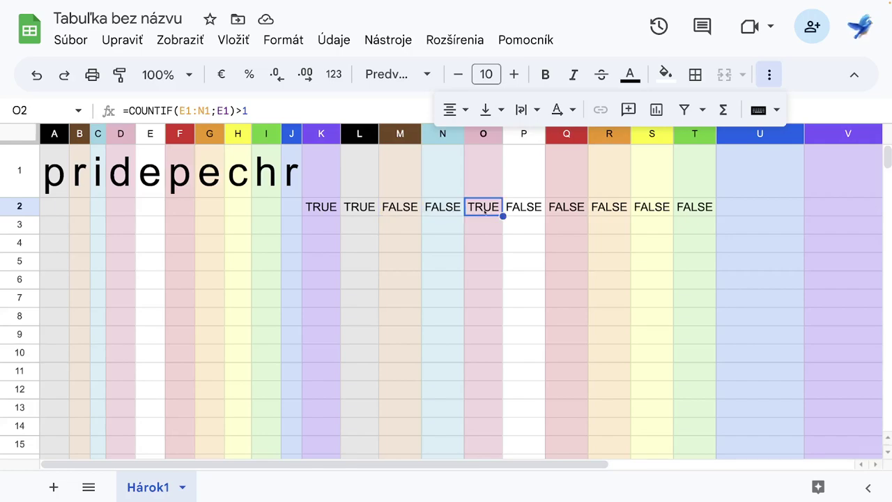
left_click(519, 210)
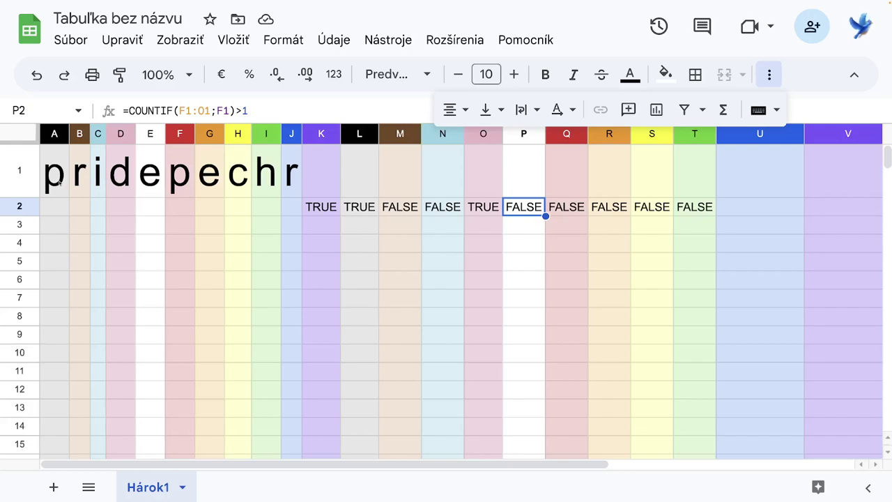
Step: Start a conditional formatting rule for the letters in A1:J1 with the custom formula condition (Vlastný vzorec je)
left_click_drag(57, 186, 291, 190)
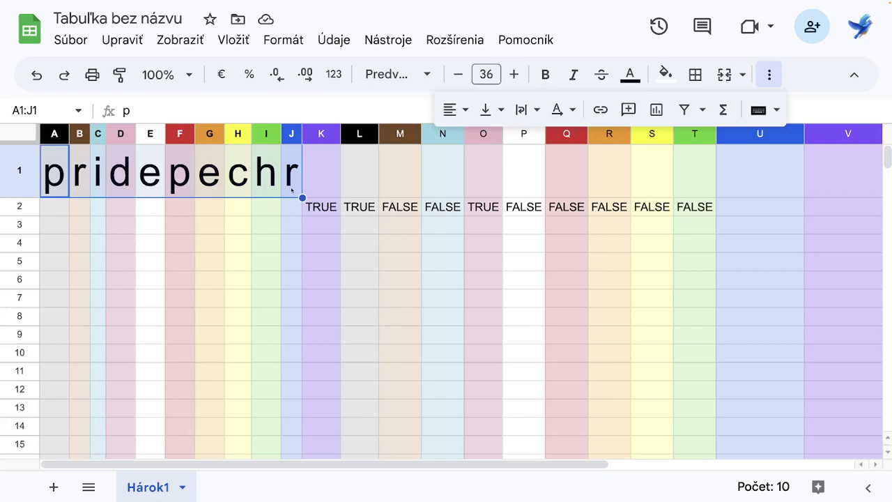
left_click(283, 40)
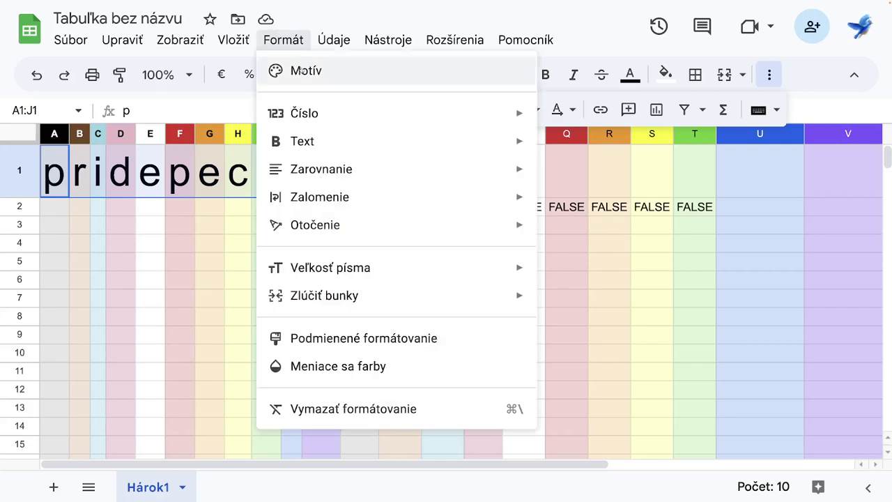
left_click(329, 337)
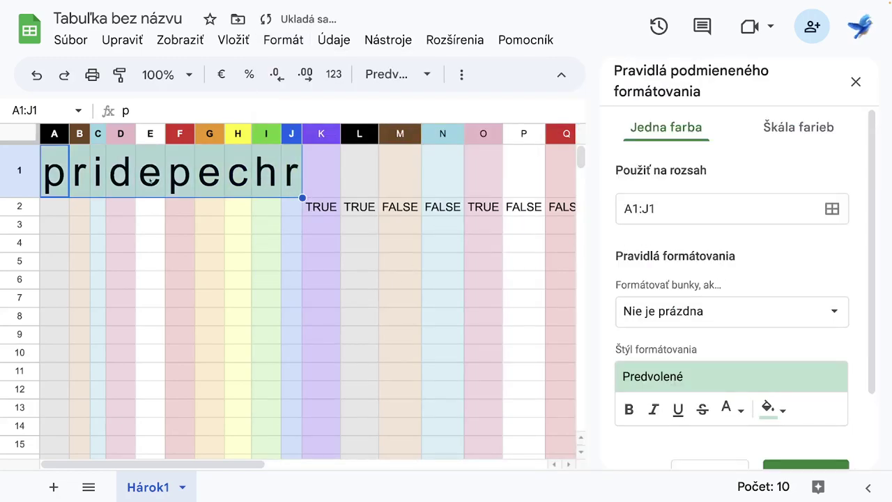
left_click(835, 314)
scroll(697, 349, "down", 5)
scroll(696, 375, "down", 3)
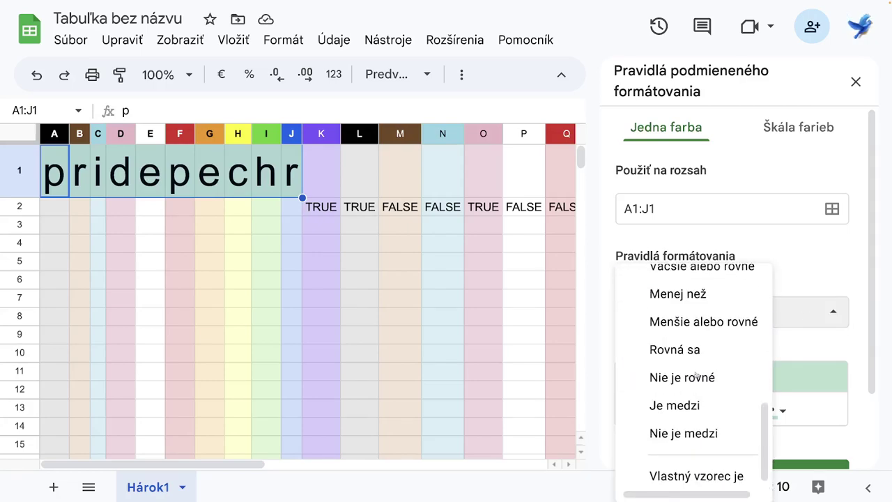
left_click(703, 472)
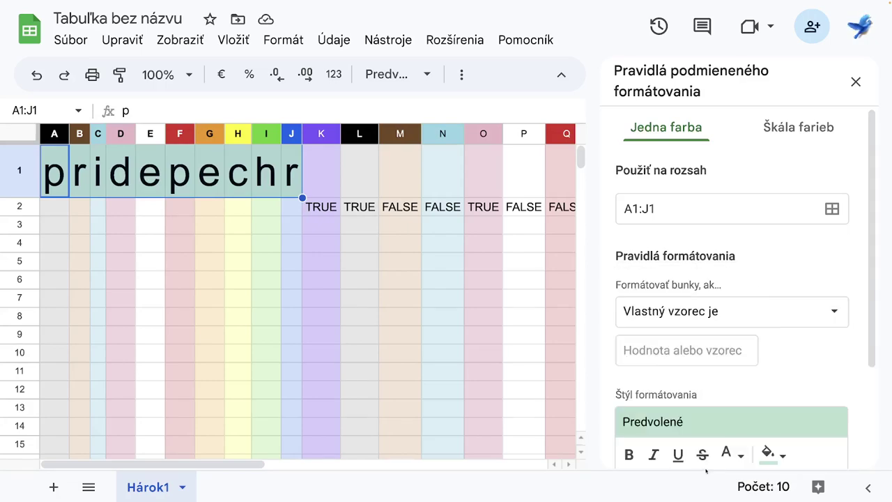
Step: Enter =countif(A1:J1;A1) >1 as the custom formula of the conditional formatting rule
left_click(626, 350)
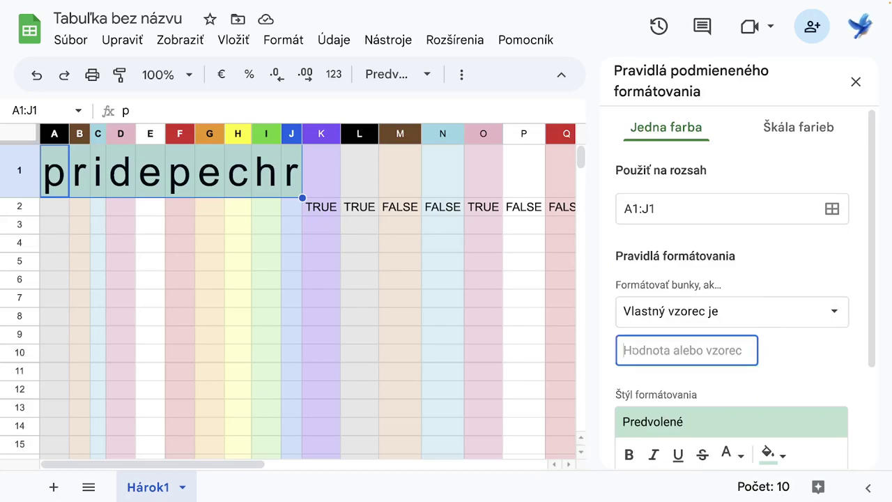
type("=")
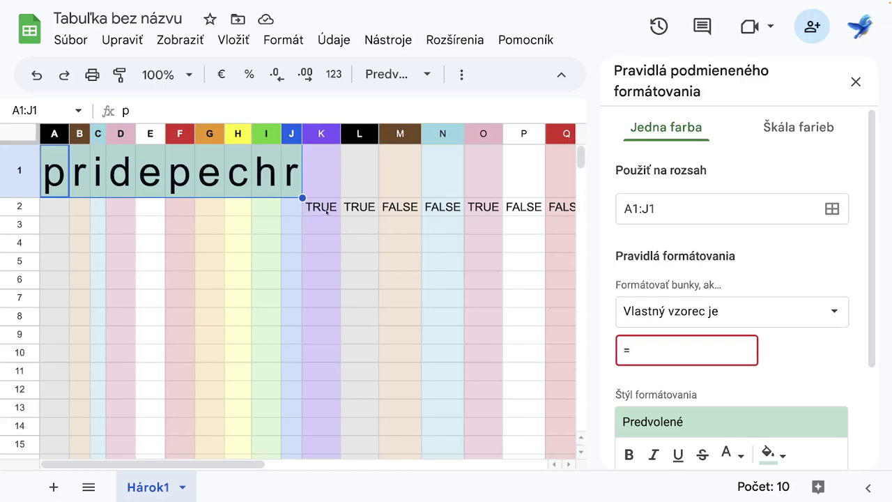
left_click(327, 211)
left_click(636, 350)
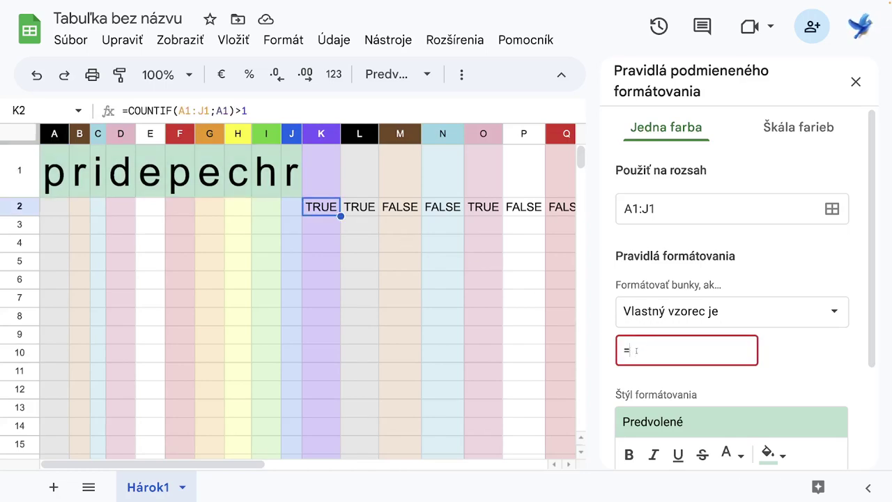
type("countif")
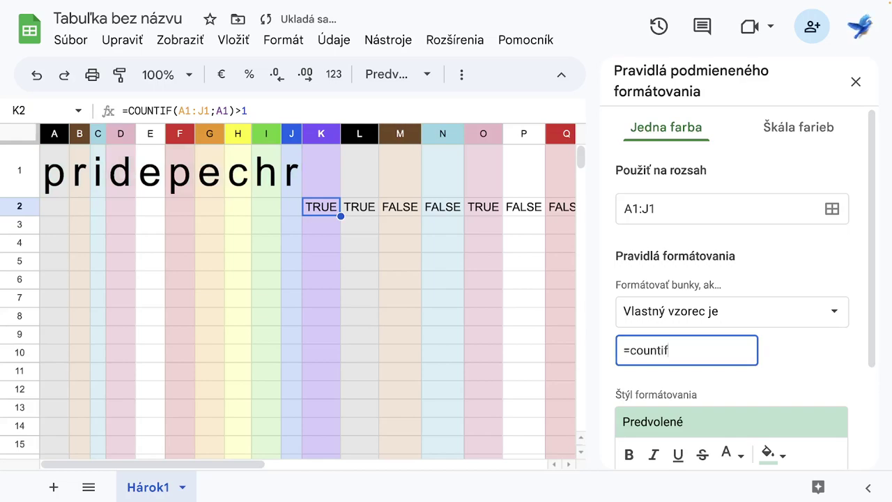
type("(")
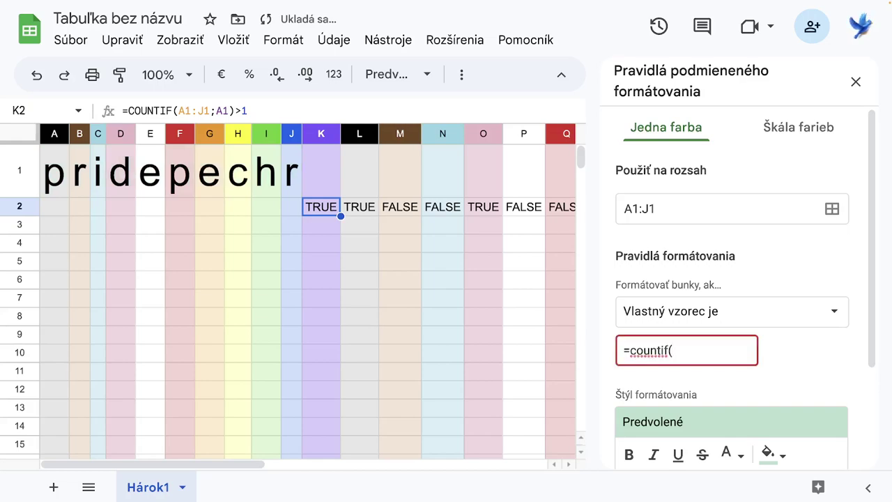
type("A1:")
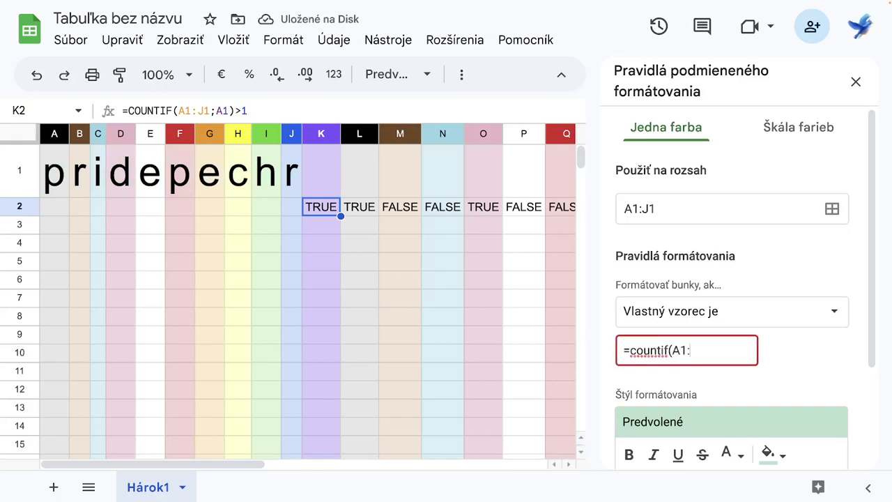
type("J")
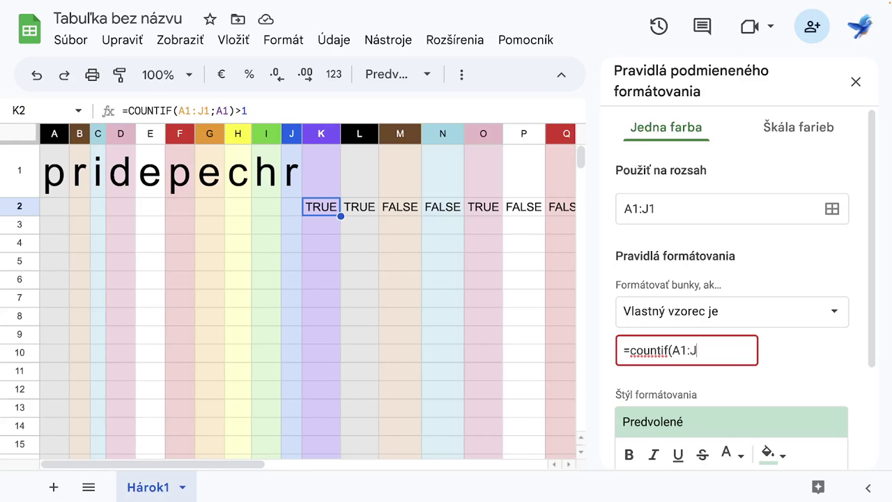
type("1)")
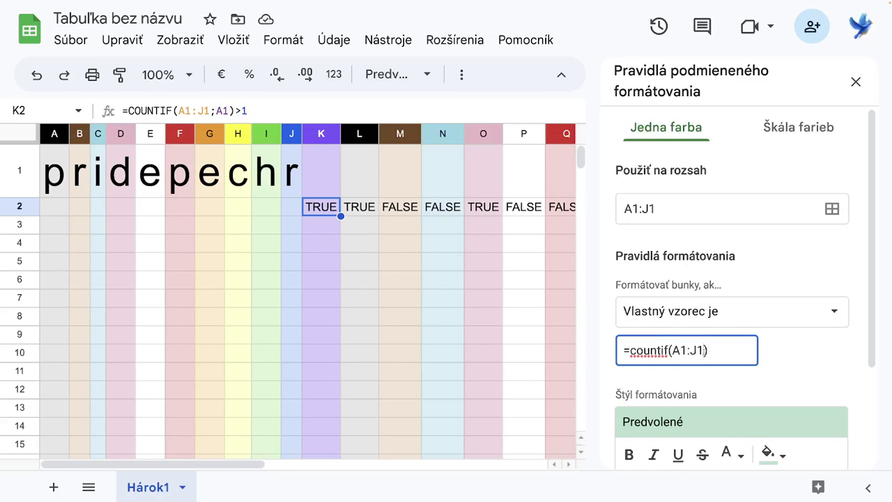
left_click(705, 350)
type(";A1")
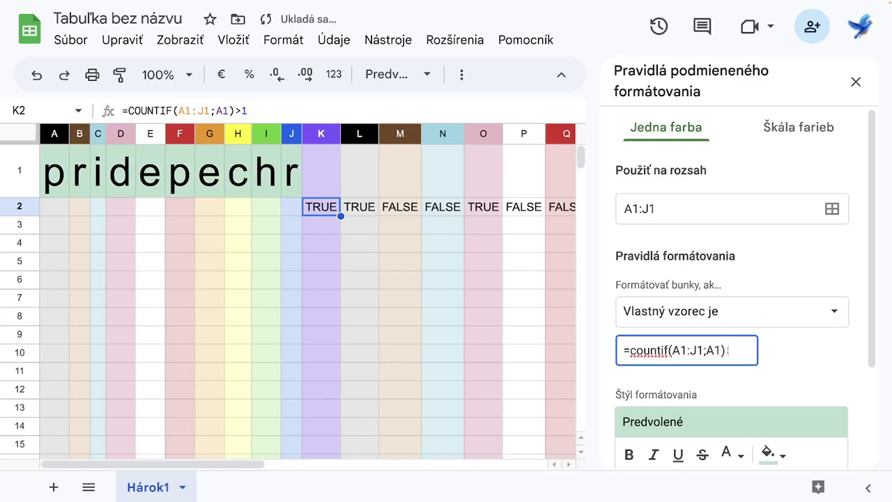
type(">1")
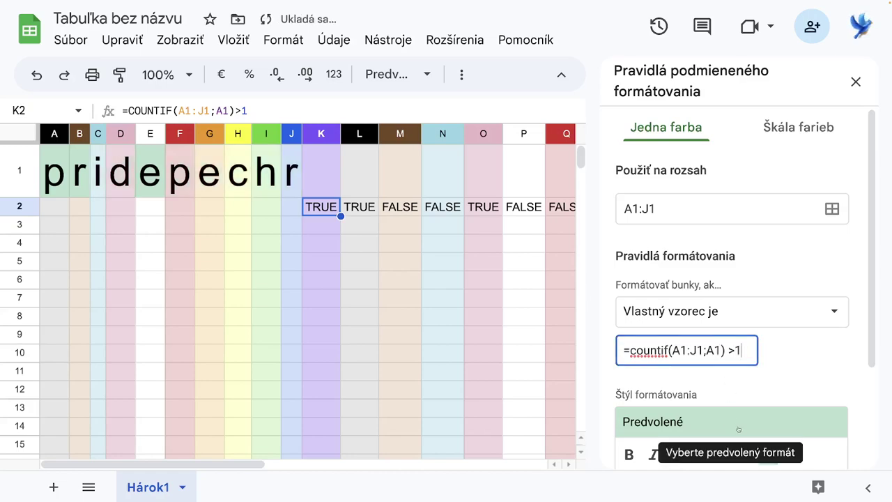
Step: Set the fill colour of the rule's formatting style to red
scroll(739, 427, "down", 1)
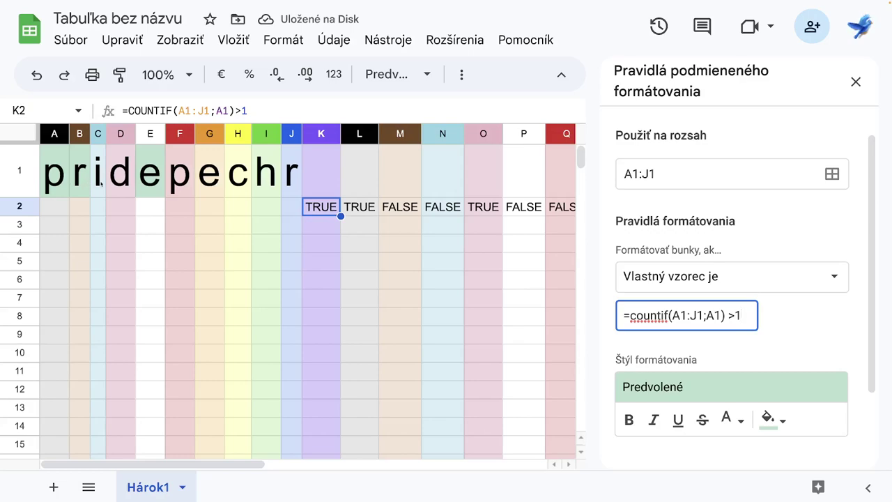
left_click(775, 420)
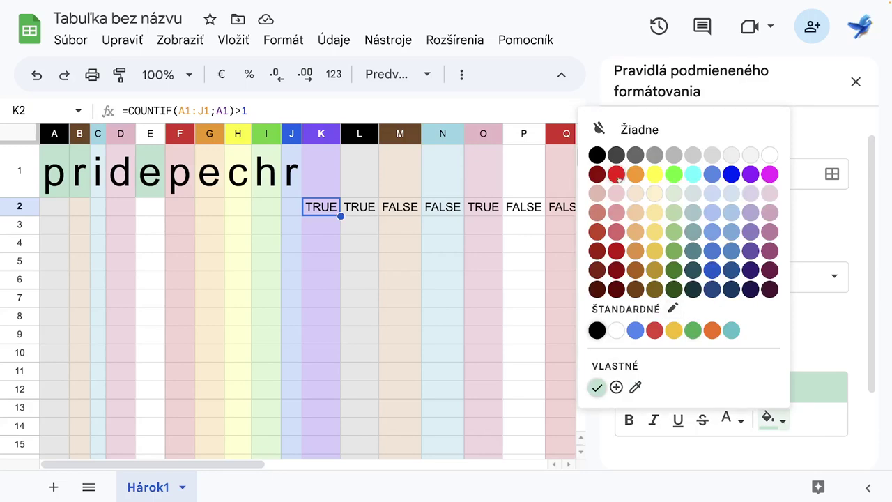
left_click(616, 175)
scroll(820, 438, "down", 2)
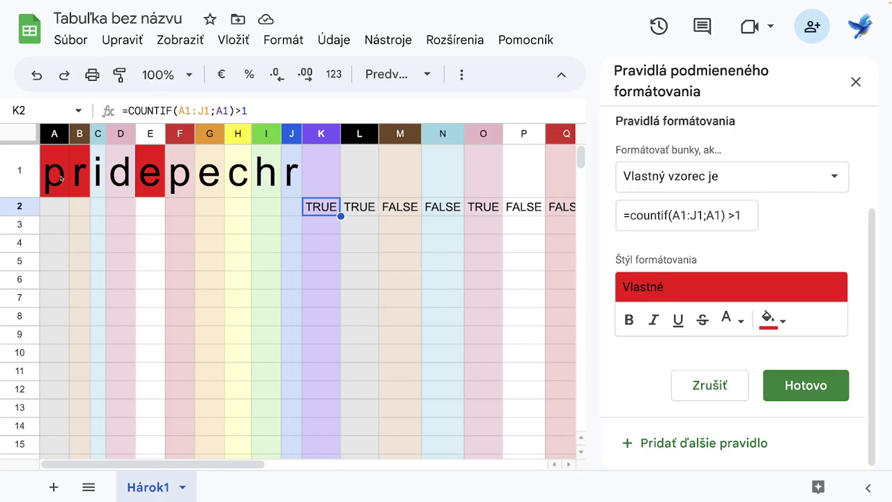
Step: Check the COUNTIF comparisons in L2 to O2 against the rule's formula, and save the conditional formatting rule for A1:J1
left_click(350, 206)
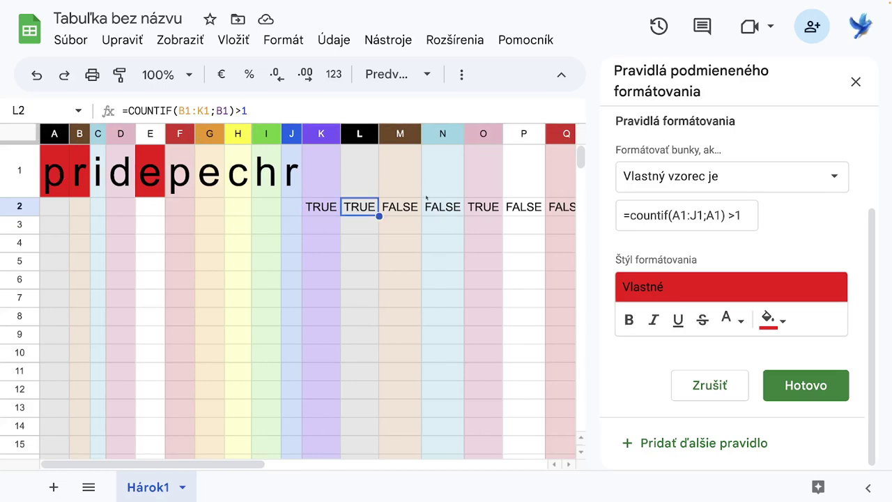
left_click(403, 207)
left_click(439, 209)
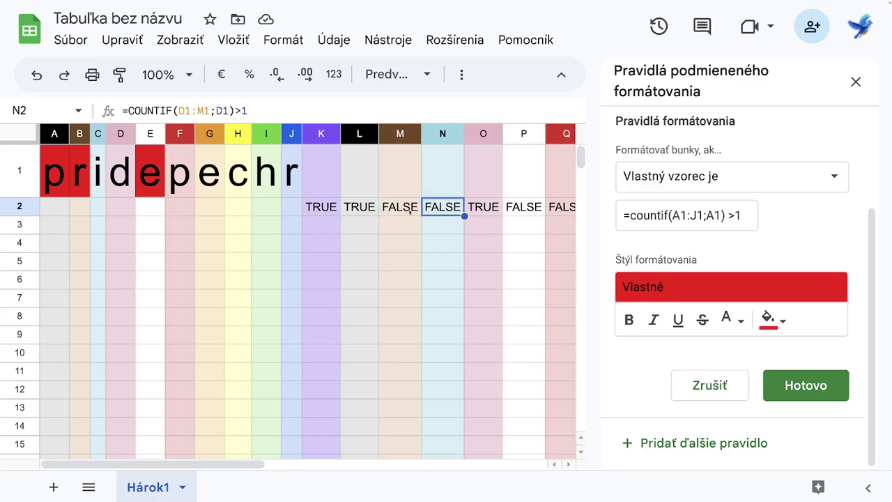
left_click(485, 207)
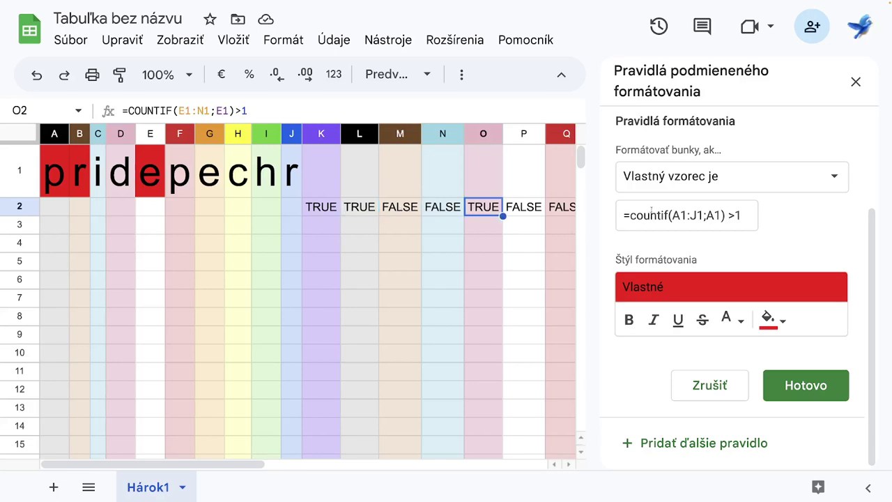
scroll(653, 173, "up", 3)
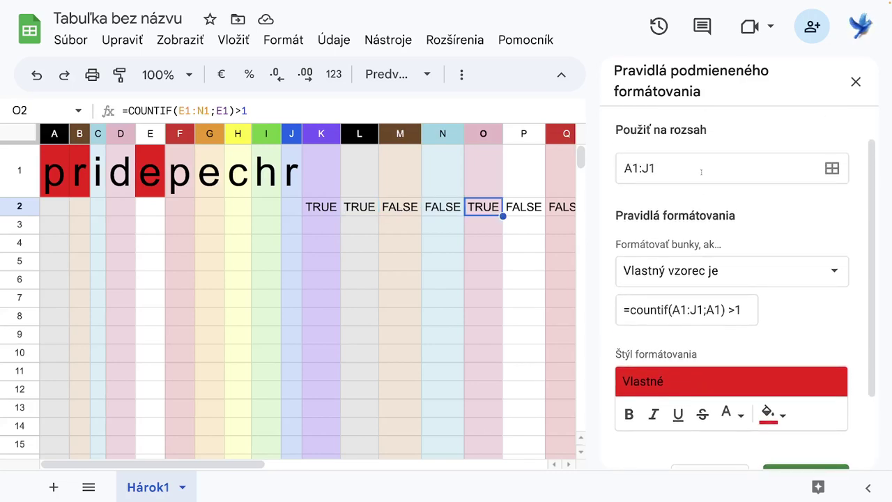
scroll(731, 279, "down", 3)
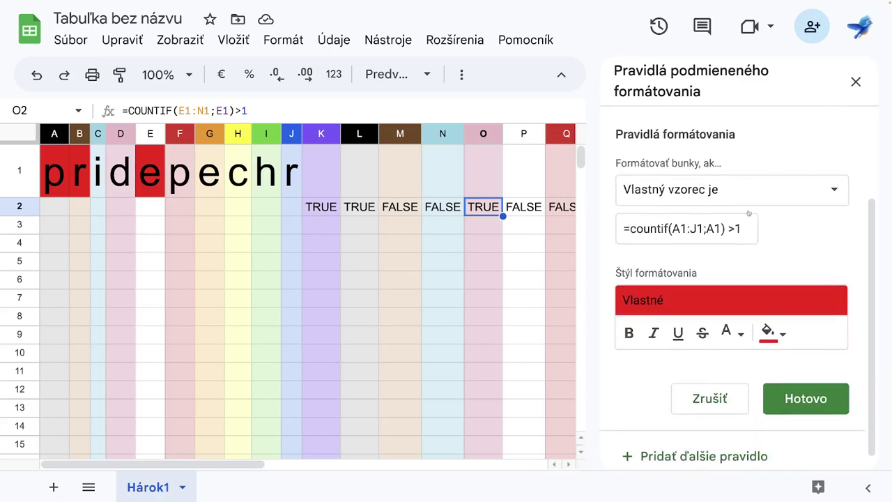
left_click(799, 387)
left_click(855, 82)
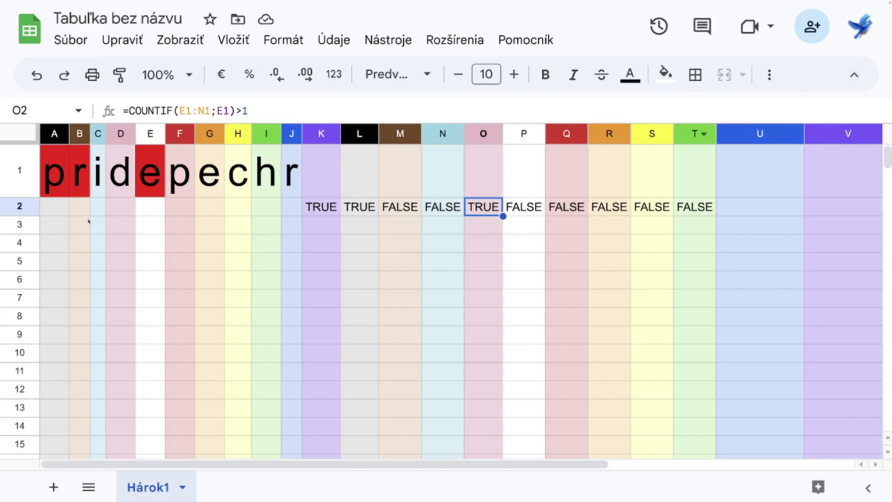
Step: Insert checkboxes into cells A3:E3, below the first five letters
left_click_drag(55, 228, 60, 226)
left_click_drag(136, 461, 116, 461)
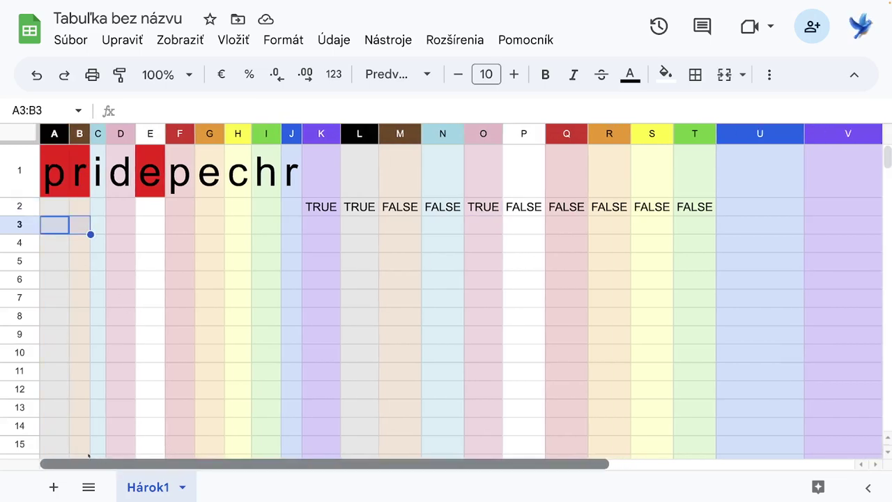
left_click_drag(58, 228, 155, 231)
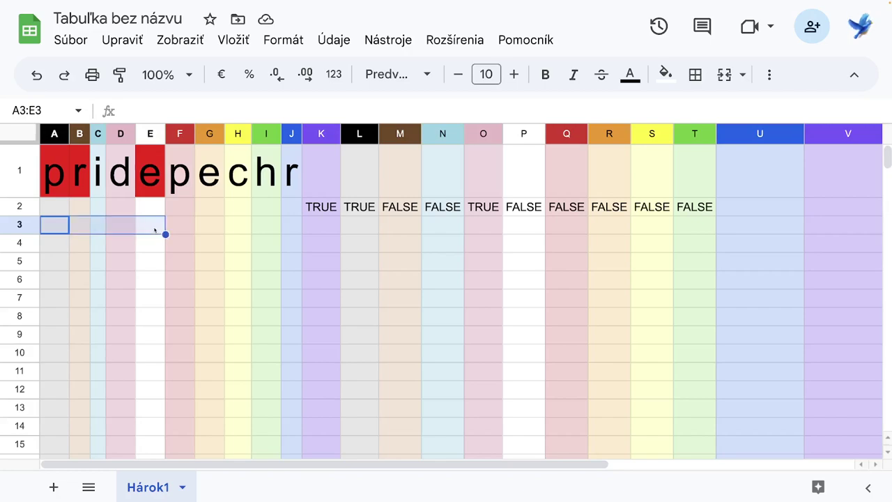
left_click(234, 40)
left_click(328, 403)
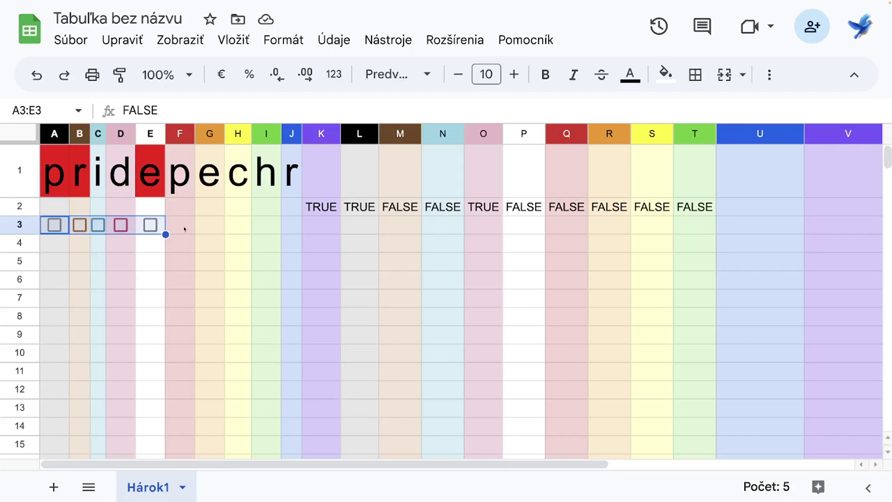
Step: Enter =COUNTIF(A3:E3;TRUE) in F3 to count the ticked checkboxes in row 3
left_click(184, 227)
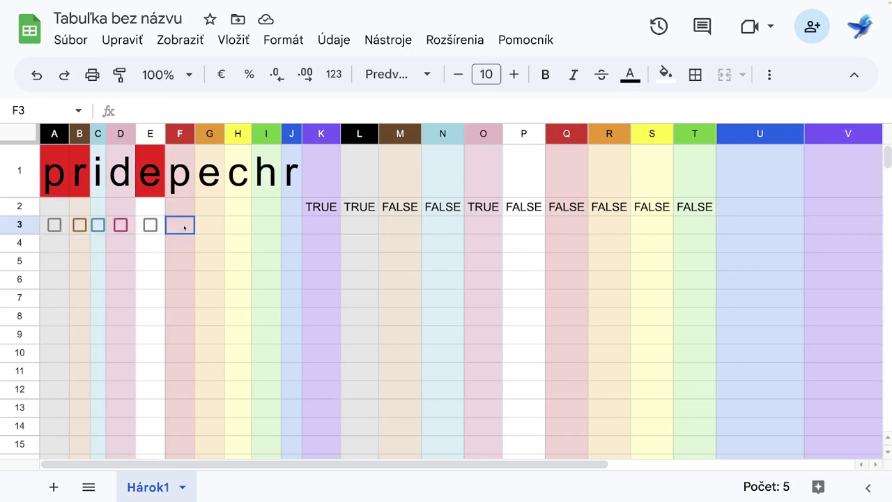
type("=")
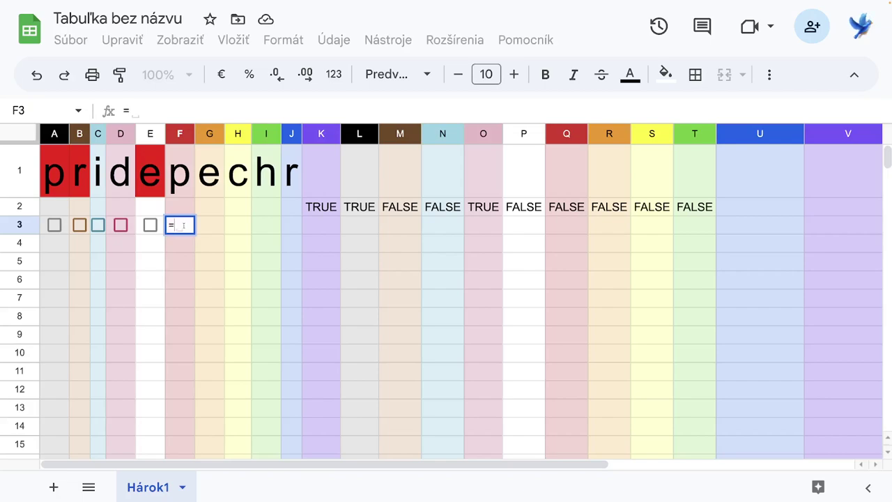
type("count")
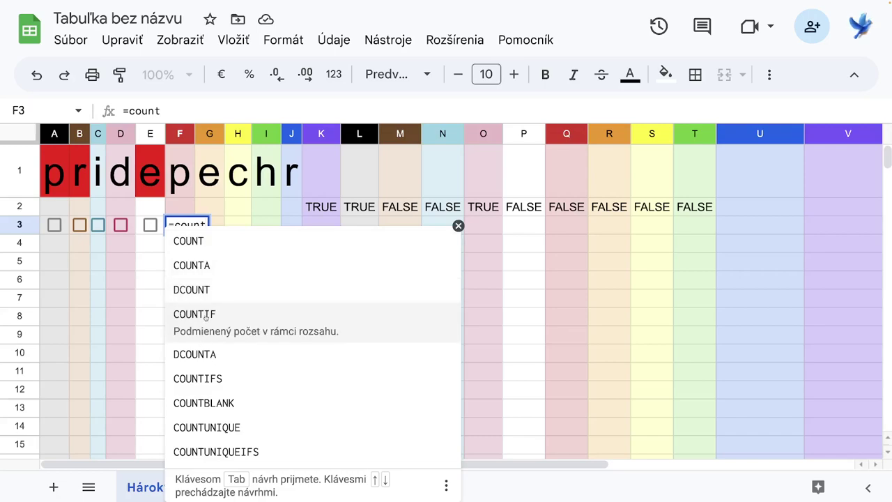
left_click(206, 315)
left_click_drag(54, 224, 150, 227)
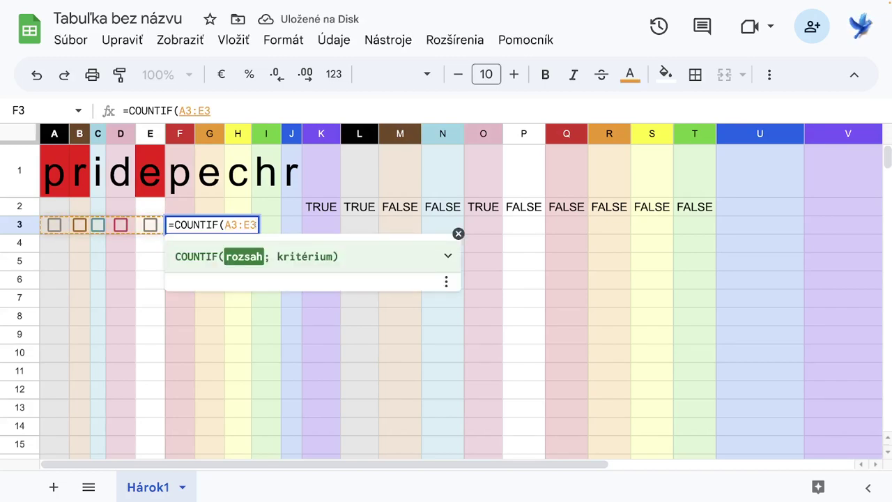
type(";")
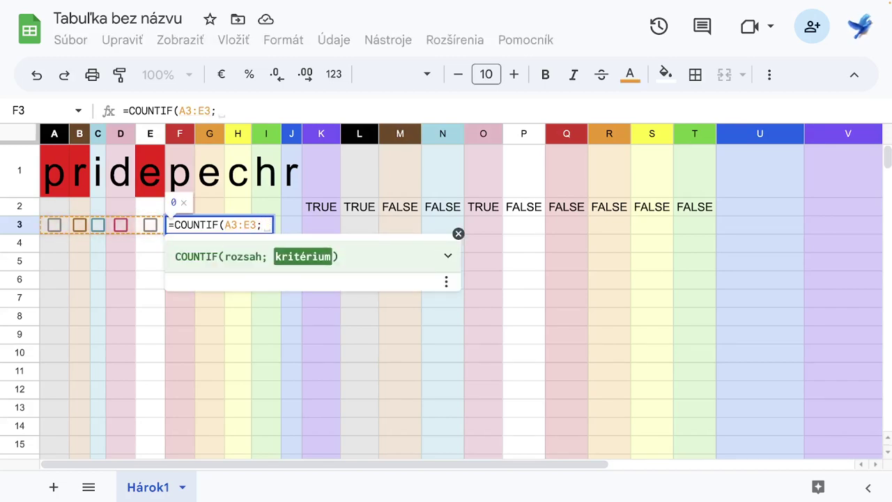
type("TR")
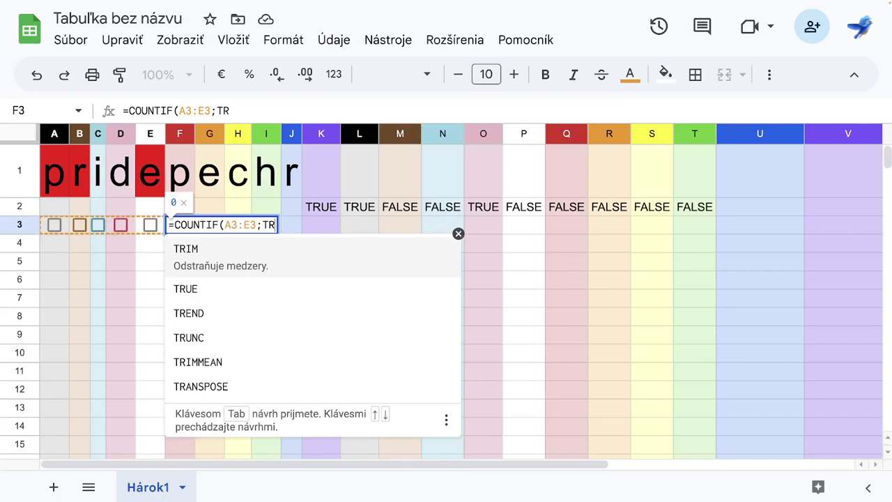
type("UE")
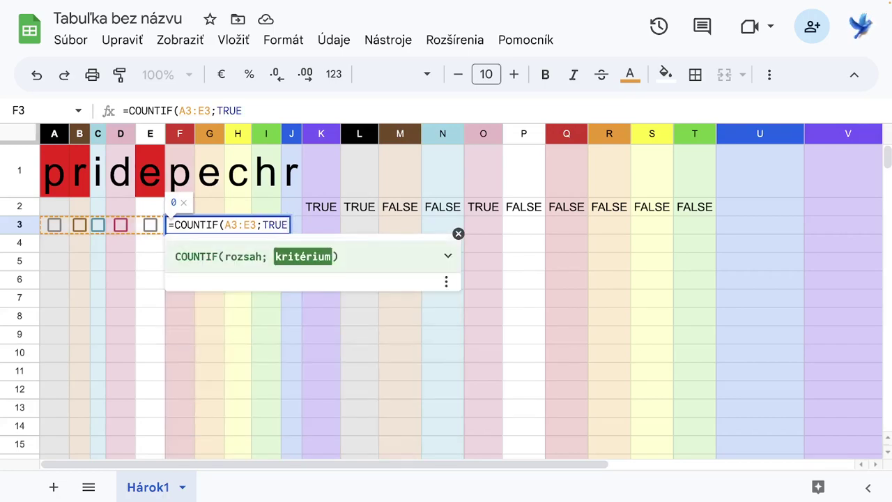
key("Return")
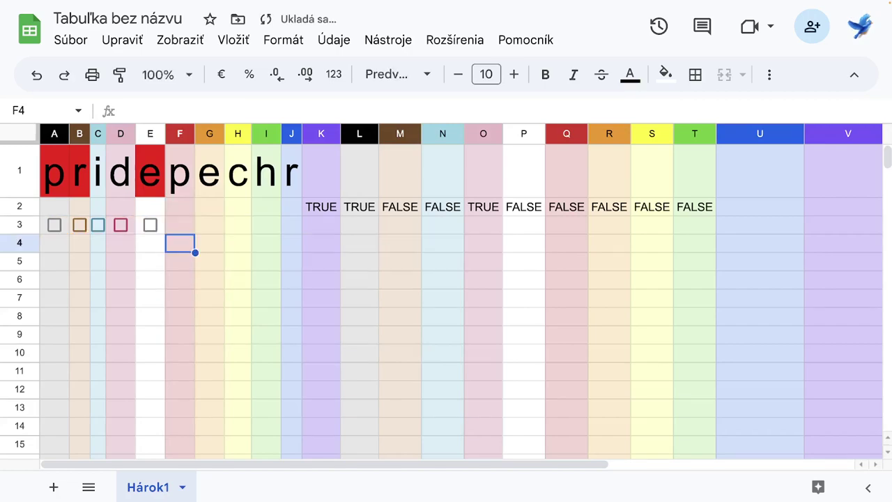
Step: Set the font size of the checkbox count in F3 to 36
left_click(177, 224)
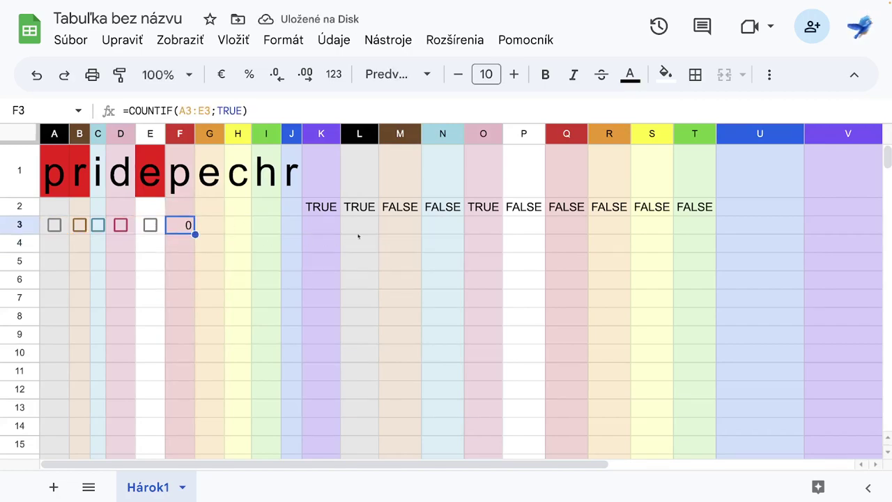
left_click(486, 74)
left_click(497, 382)
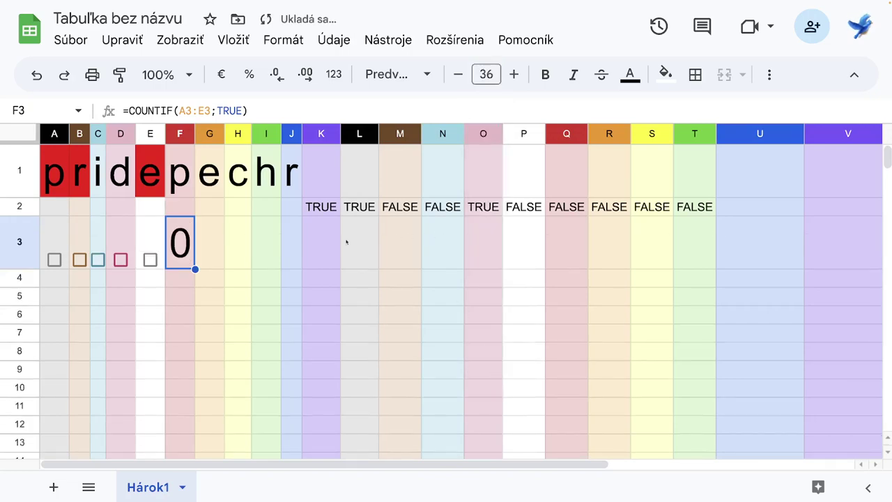
Step: Tick all five checkboxes in A3:E3 to test the count formula in F3
left_click(55, 260)
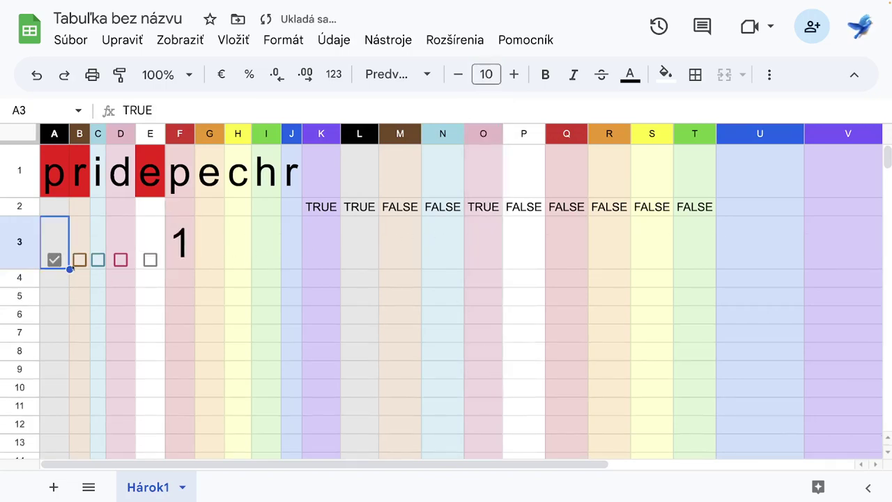
left_click(79, 259)
left_click(150, 260)
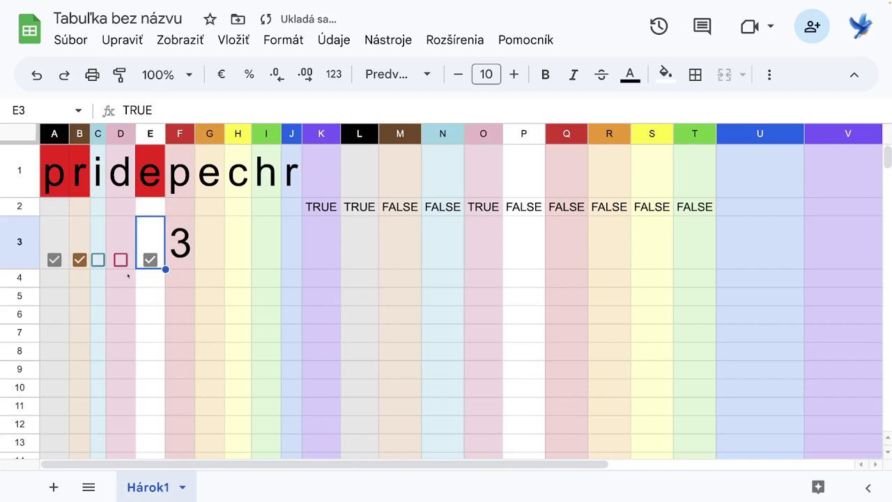
left_click(121, 259)
left_click(98, 260)
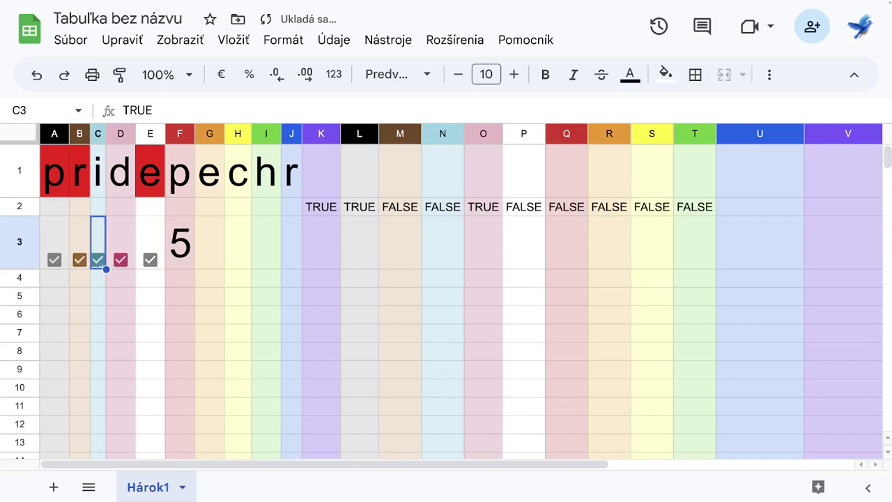
Step: Untick all five checkboxes in A3:E3 again
left_click(79, 260)
left_click(54, 260)
left_click(97, 260)
left_click(120, 260)
left_click(150, 260)
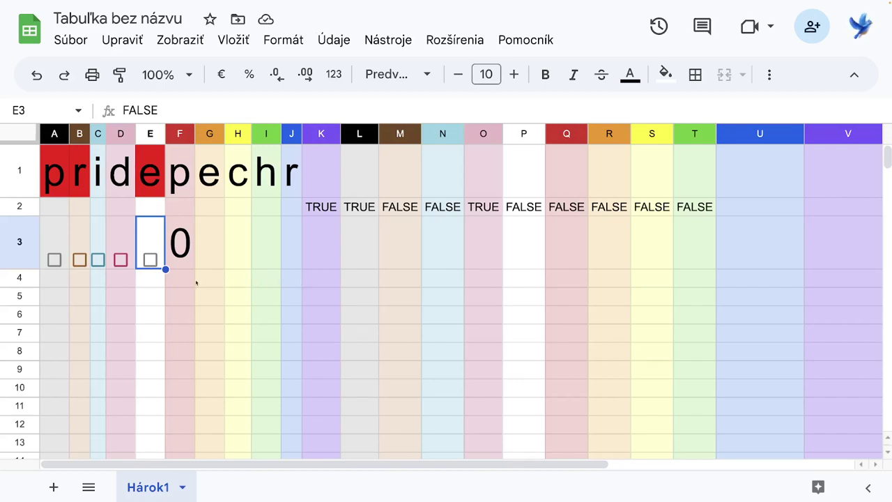
Step: Enter the language headings slo in F4 and tur in G4
left_click_drag(185, 283, 239, 281)
left_click(178, 281)
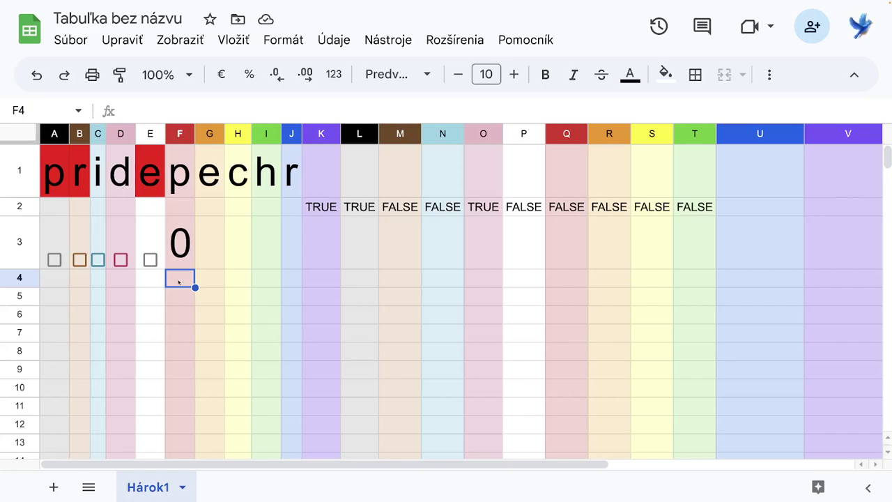
type("slo")
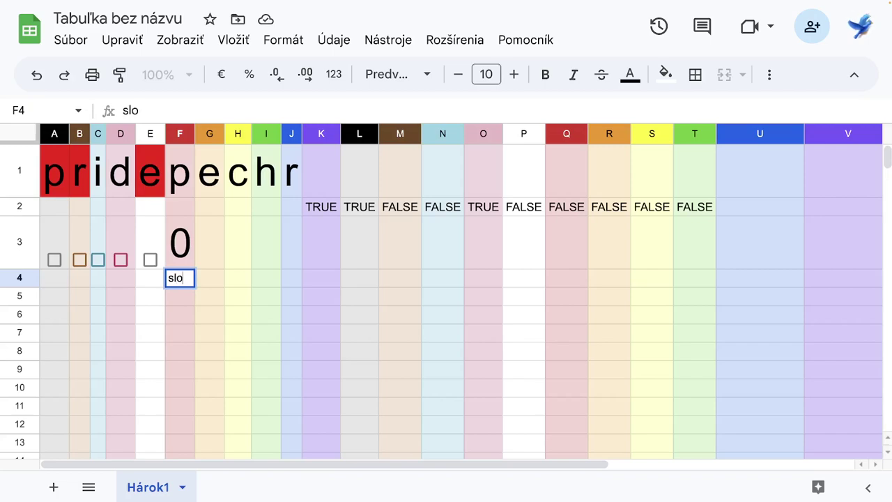
left_click(207, 283)
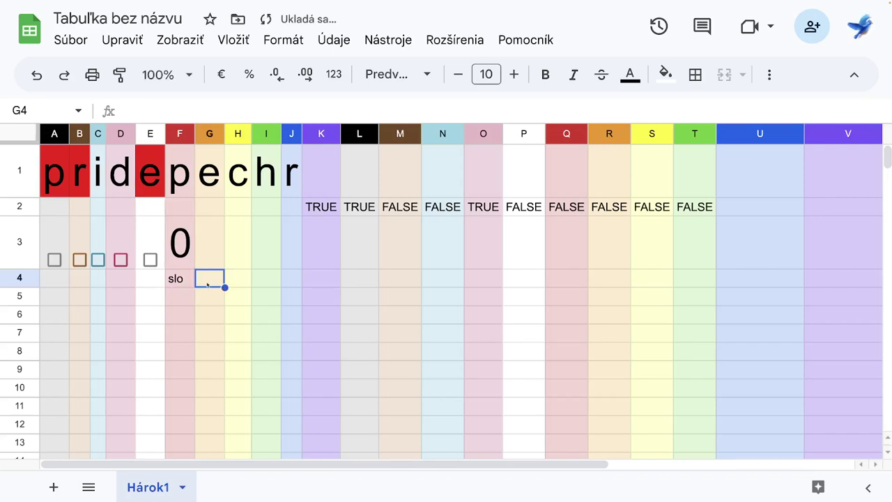
type("tur")
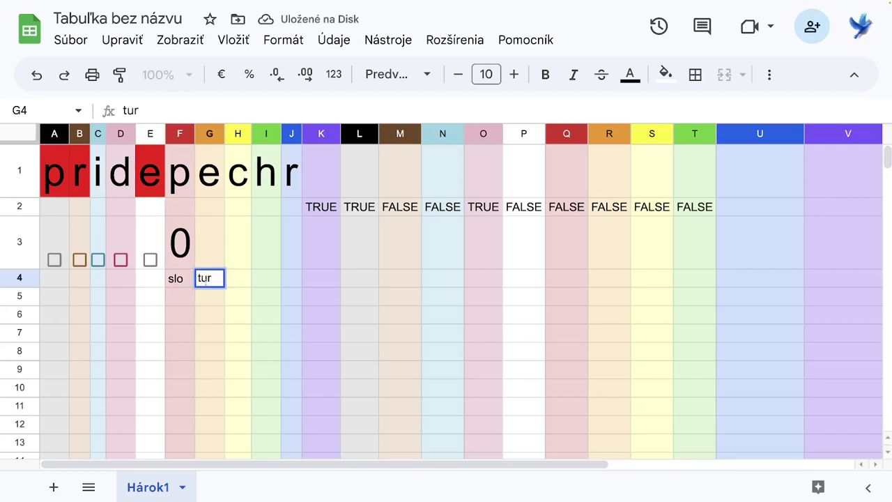
Step: Set the font size of rows 4 to 8 to 36
left_click(28, 280)
left_click_drag(239, 287, 243, 352)
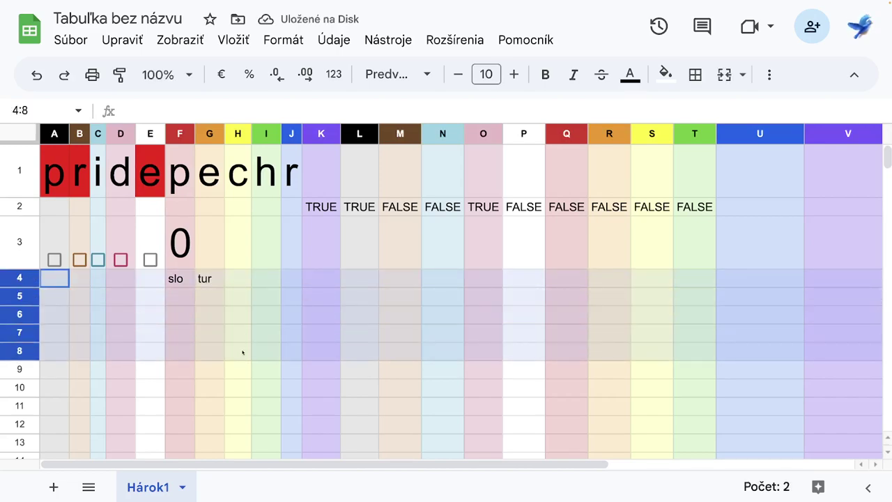
left_click(487, 75)
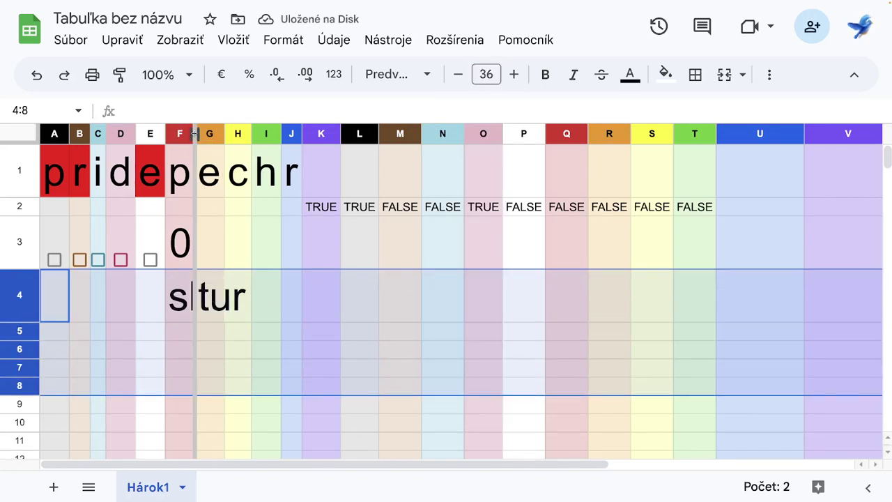
Step: Widen columns F and G so that the headings slo and tur each fit inside their own column
left_click_drag(195, 134, 225, 134)
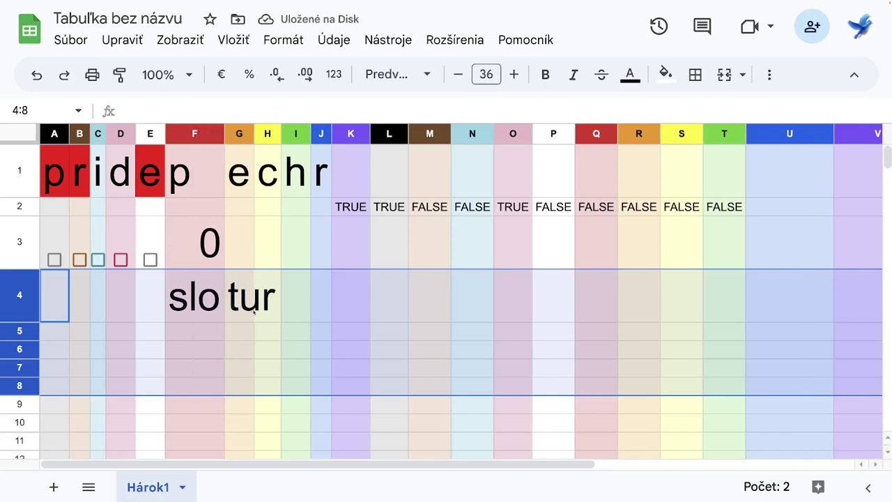
left_click(276, 318)
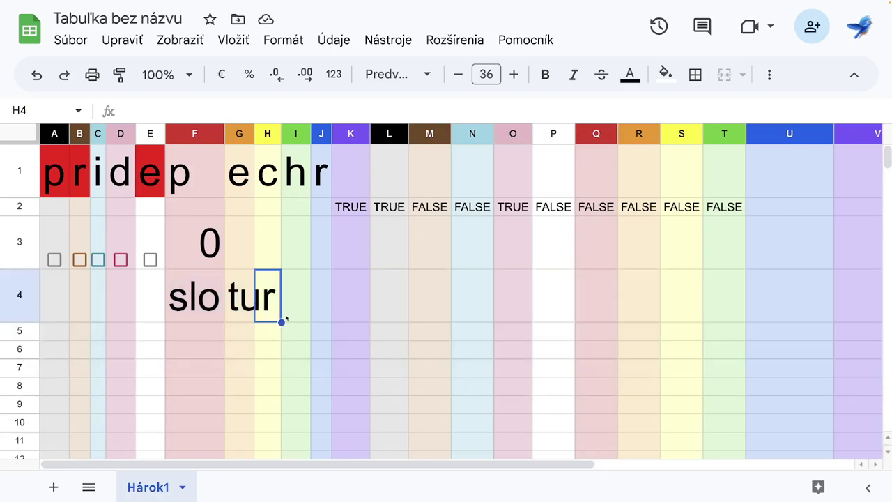
scroll(262, 272, "down", 3)
scroll(259, 193, "up", 3)
left_click_drag(253, 133, 279, 134)
Step: Enter jablko in F5, and format rows 5 to 8 in bold with font size 10
left_click(186, 334)
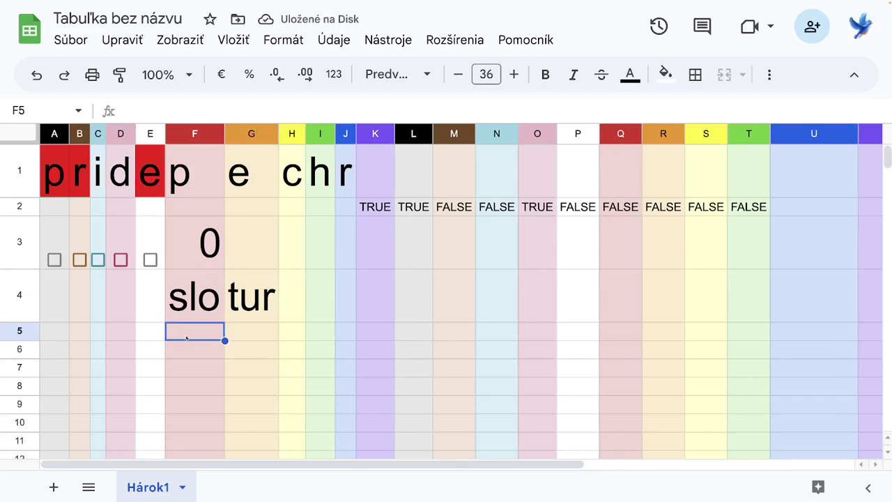
type("jablko")
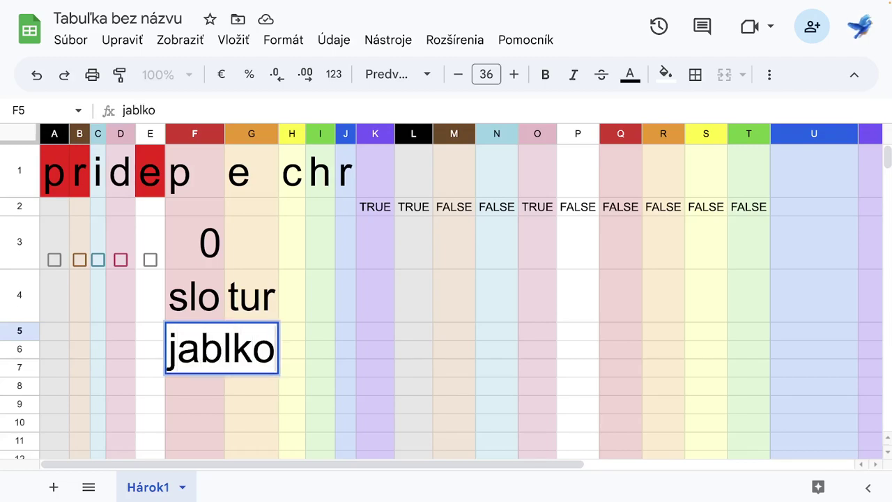
left_click_drag(30, 330, 26, 419)
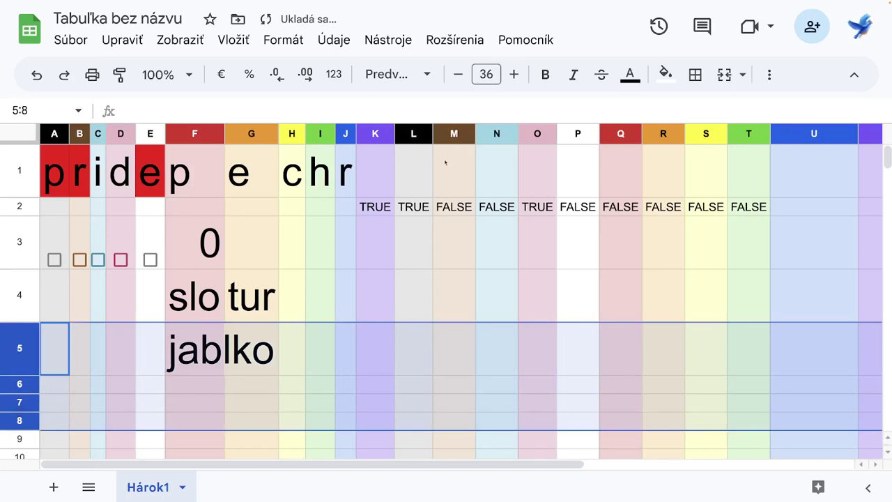
left_click(485, 74)
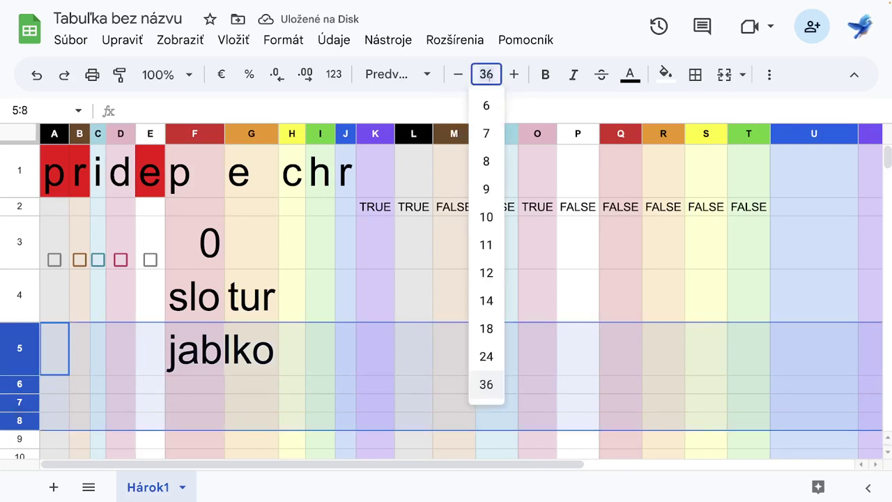
left_click(484, 217)
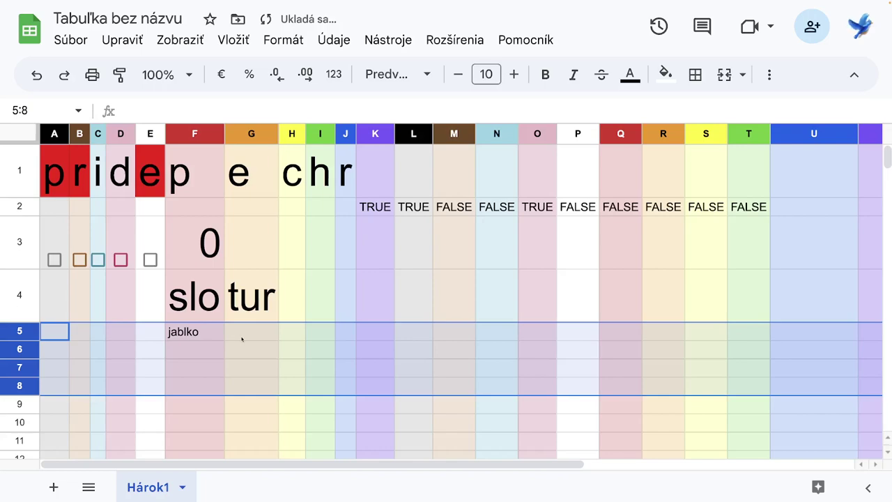
left_click(545, 74)
Step: Fill in the word pairs with elma in G5, chlieb in F6 and ekmek in G6
left_click(244, 333)
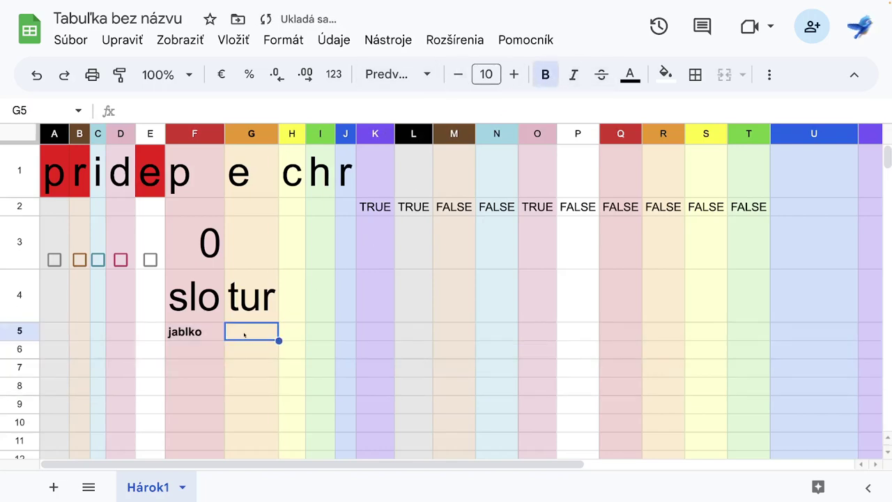
type("elma")
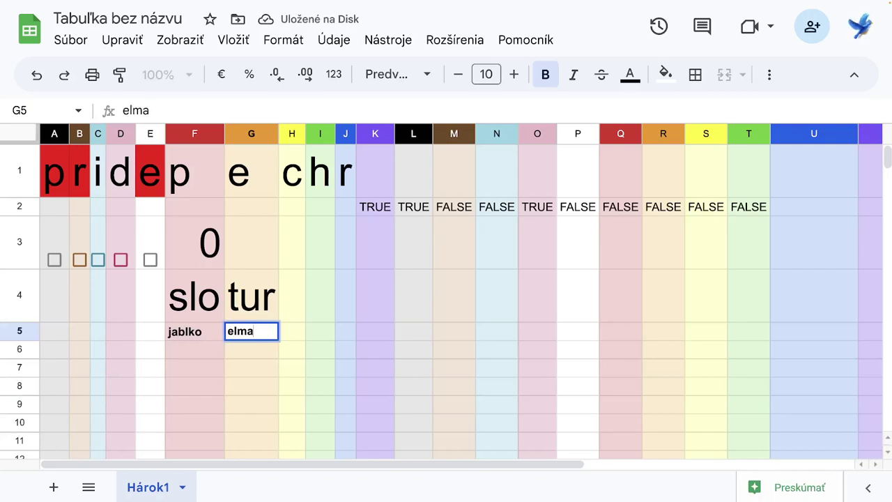
key("Return")
left_click(189, 355)
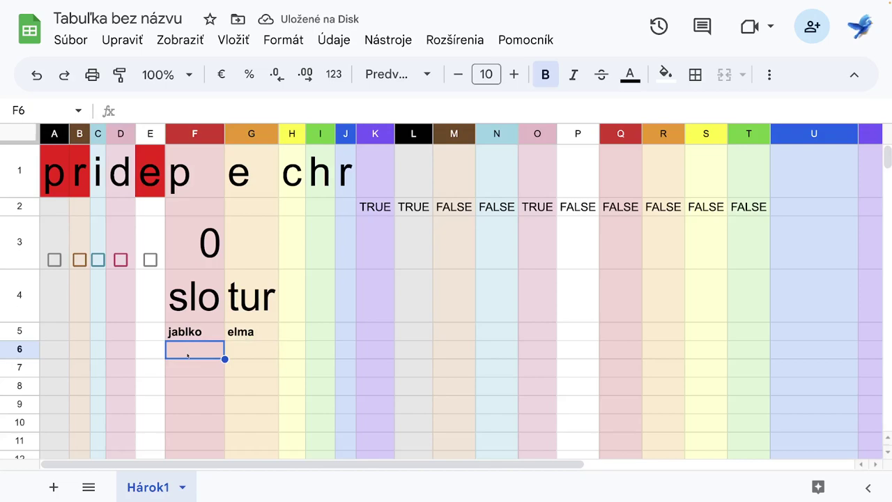
type("chlieb")
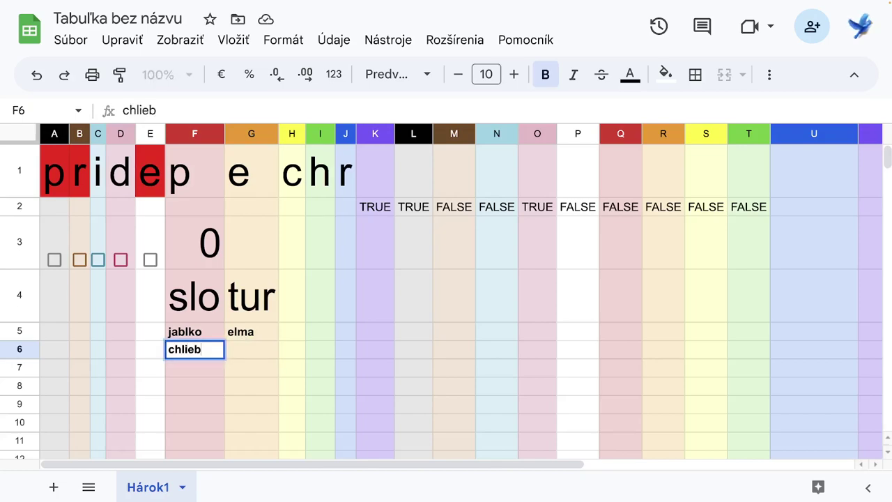
left_click(249, 355)
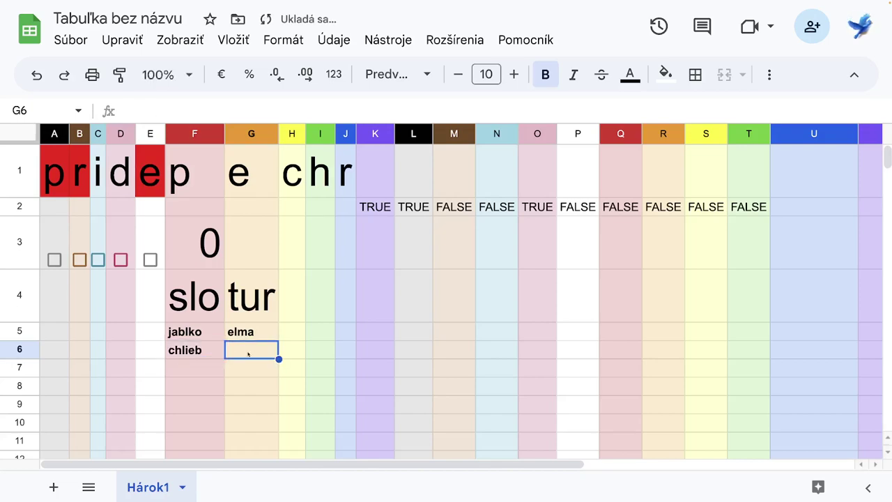
type("ekmek")
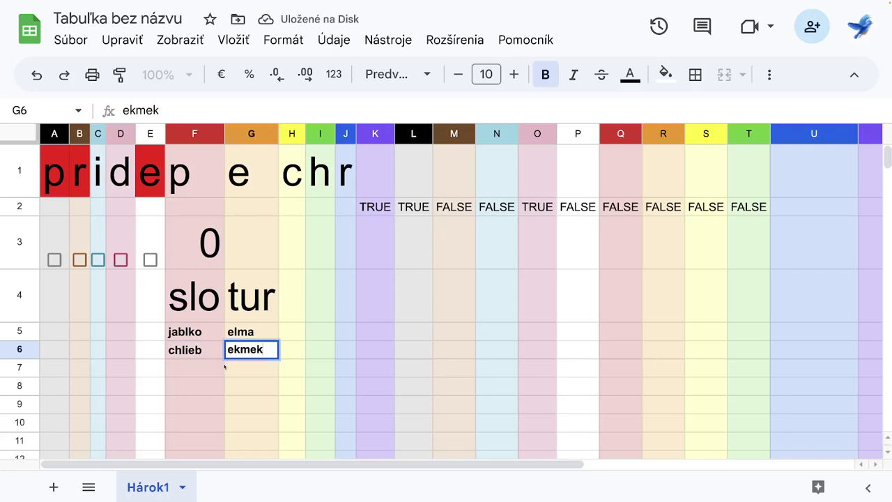
Step: Add the word pair voda in F7 and su in G7
left_click(190, 372)
type("v")
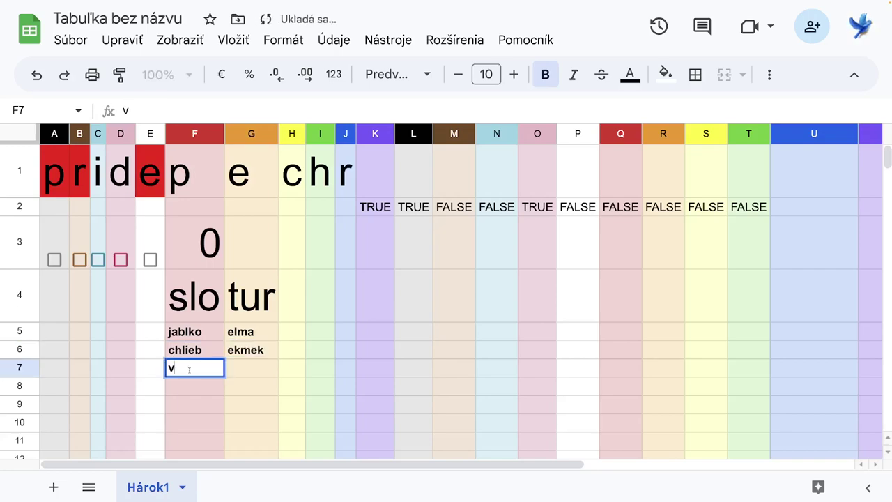
type("oda")
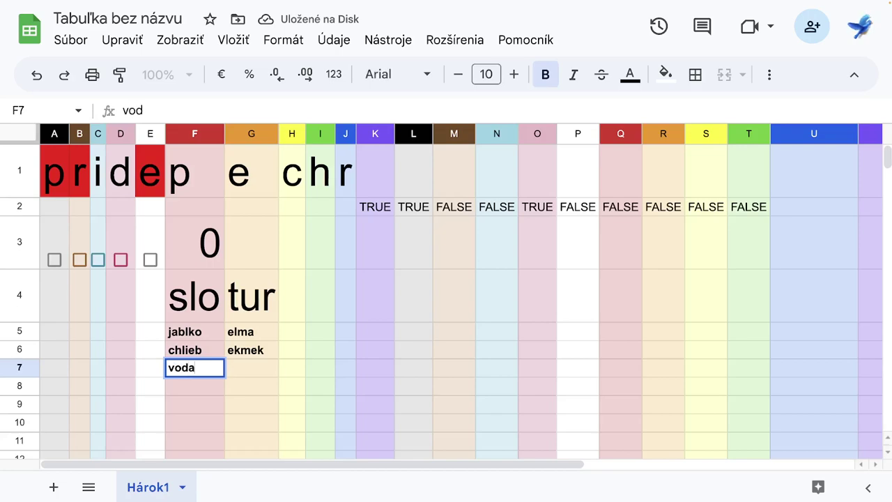
left_click(249, 373)
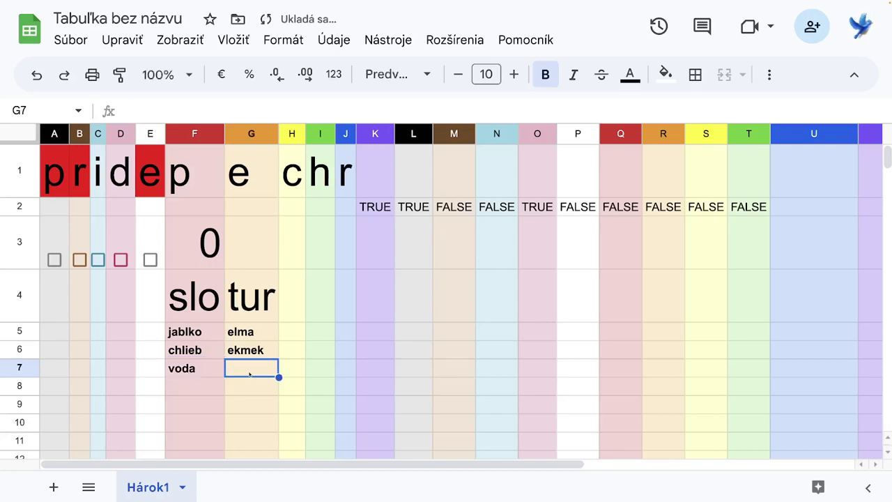
type("su")
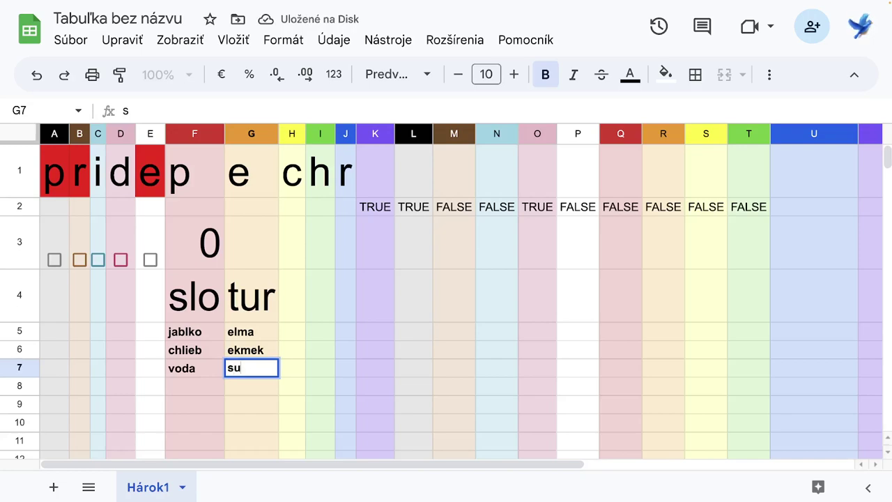
Step: Add the word pair muž in F8 and adam in G8
left_click(189, 390)
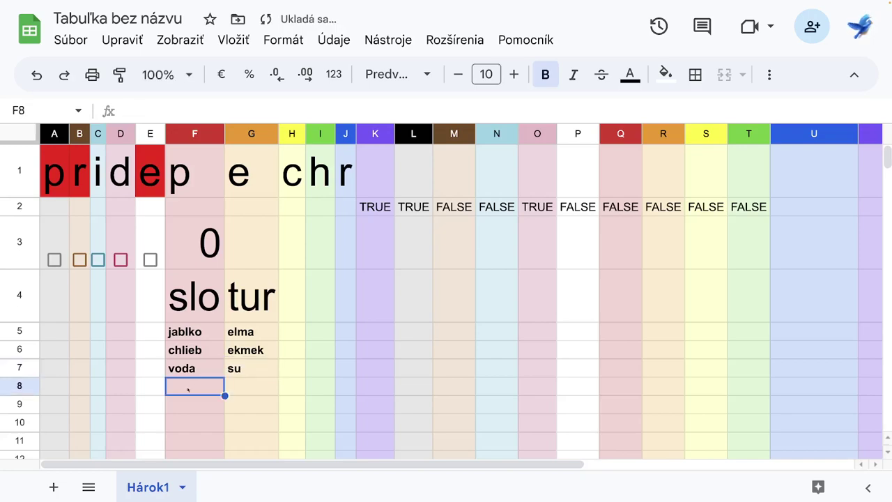
type("muž")
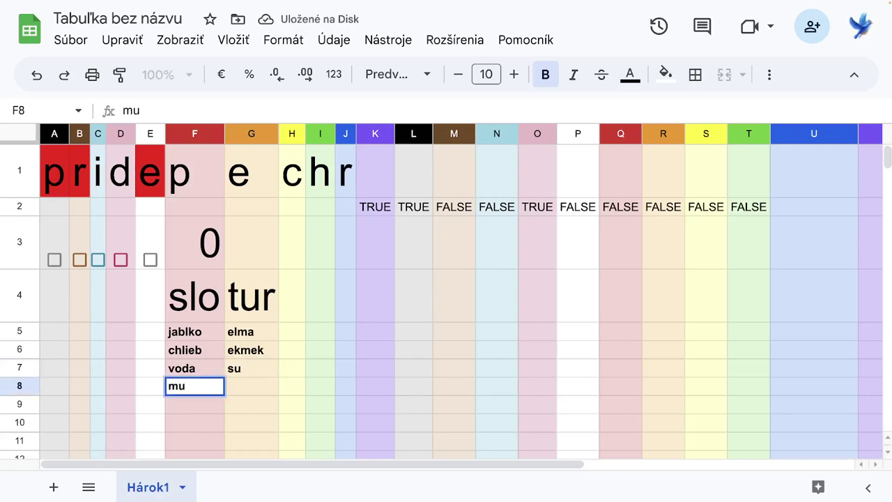
left_click(241, 388)
type("a")
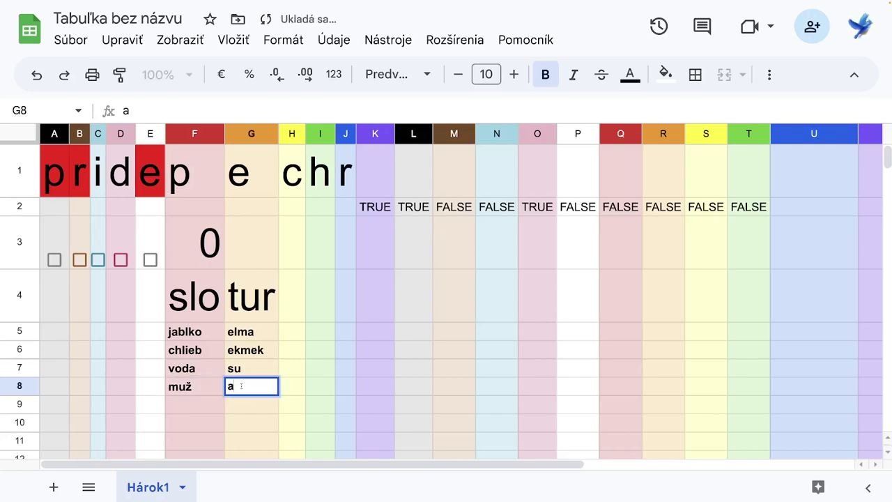
type("dam")
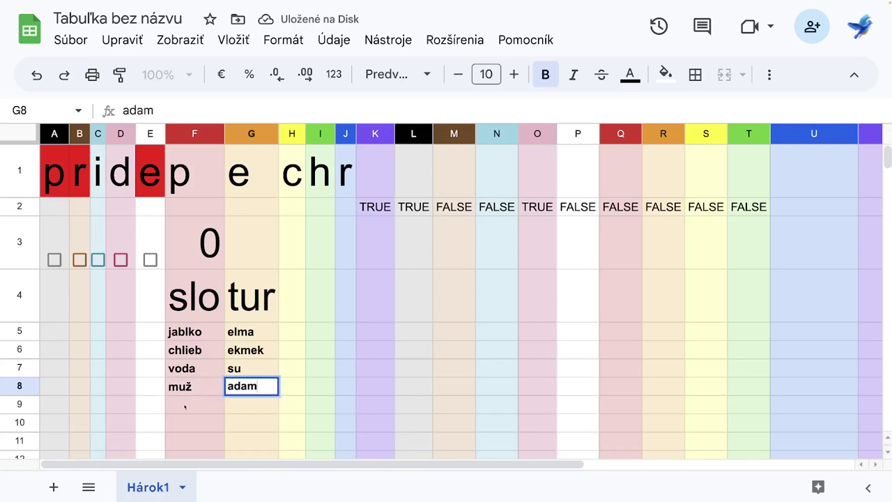
Step: Add the word pair áno in F9 and evet in G9, and make both cells bold
left_click(185, 406)
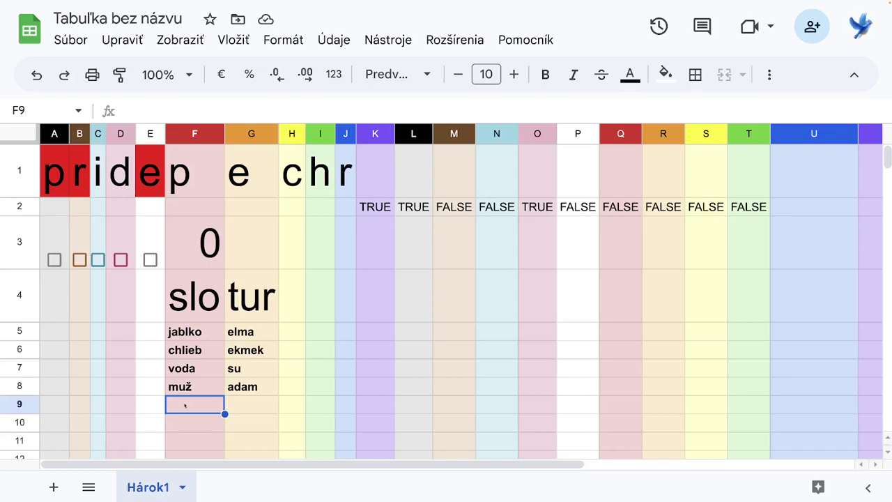
type("áno")
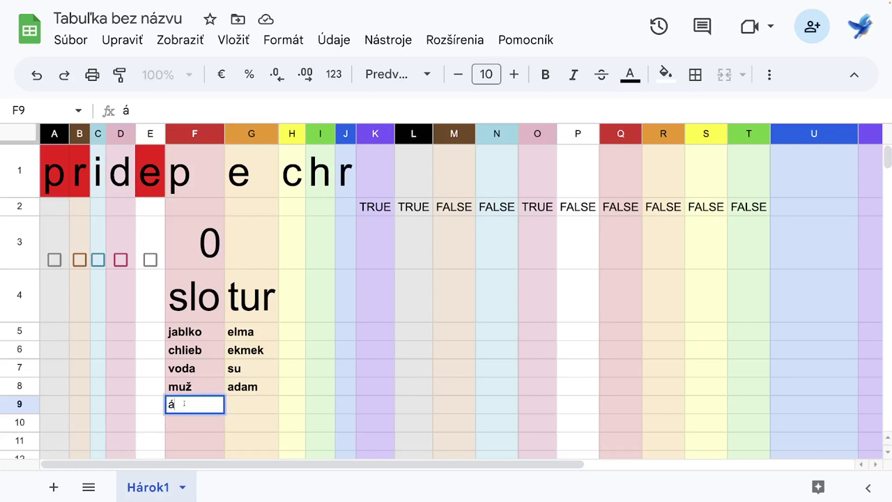
left_click(251, 408)
type("evet")
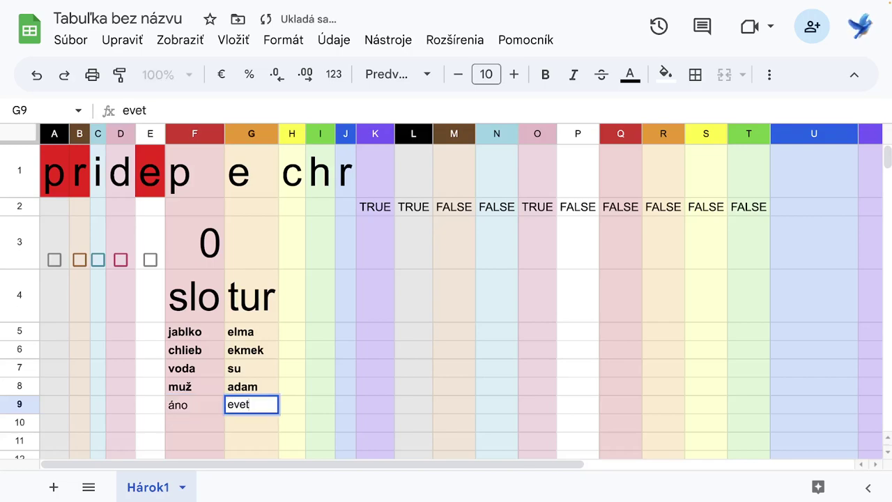
left_click_drag(182, 405, 251, 405)
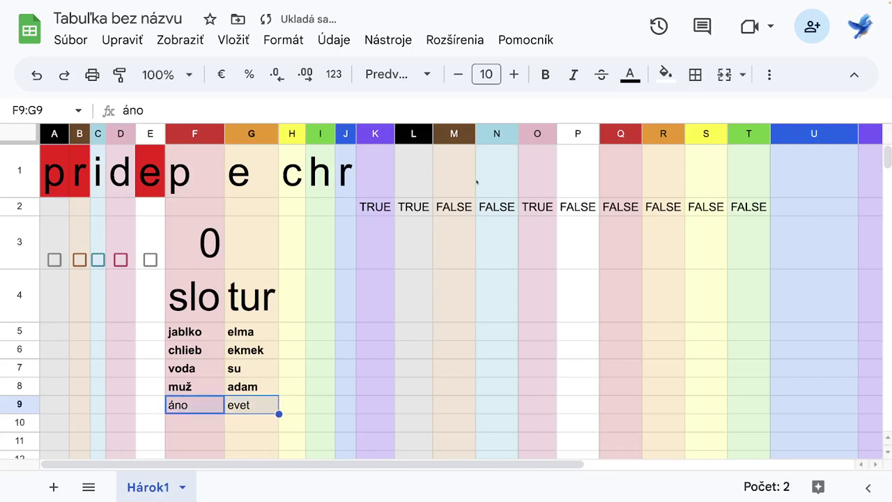
left_click(544, 74)
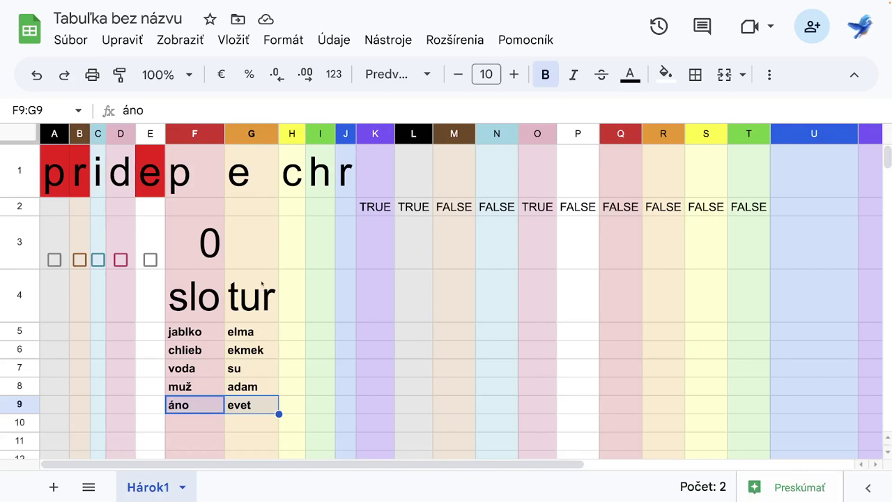
Step: Try sorting G4:G9, heading included, from A to Z by column G, and undo the sort
left_click(262, 310)
left_click_drag(261, 312, 257, 406)
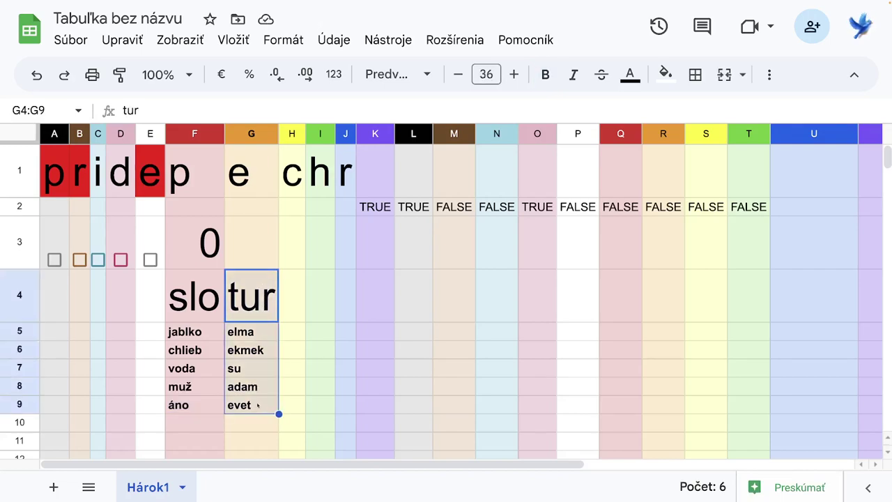
left_click(337, 41)
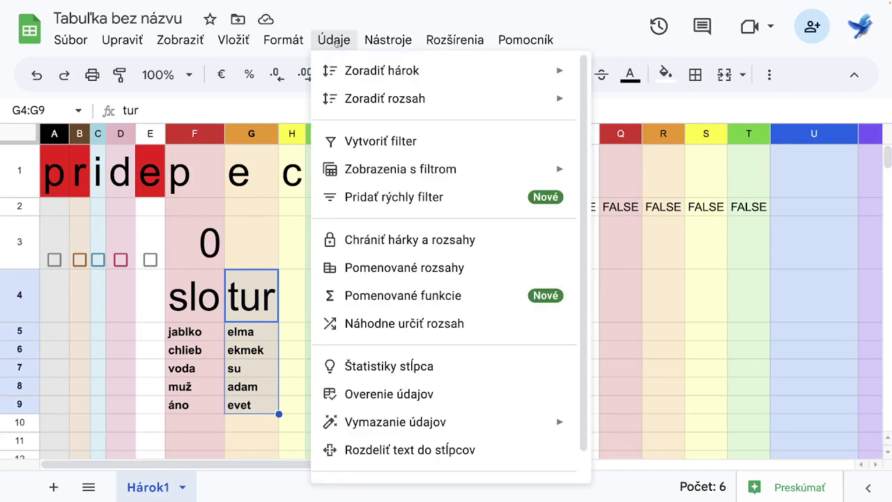
mouse_move(439, 104)
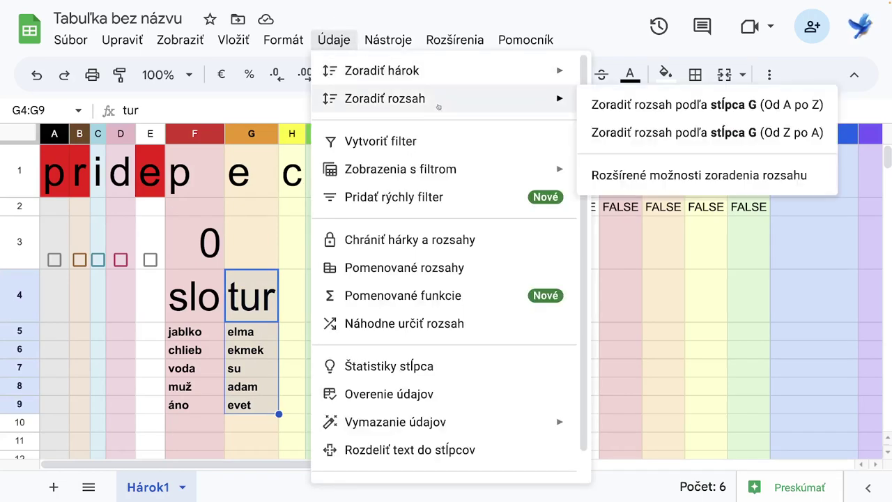
left_click(655, 108)
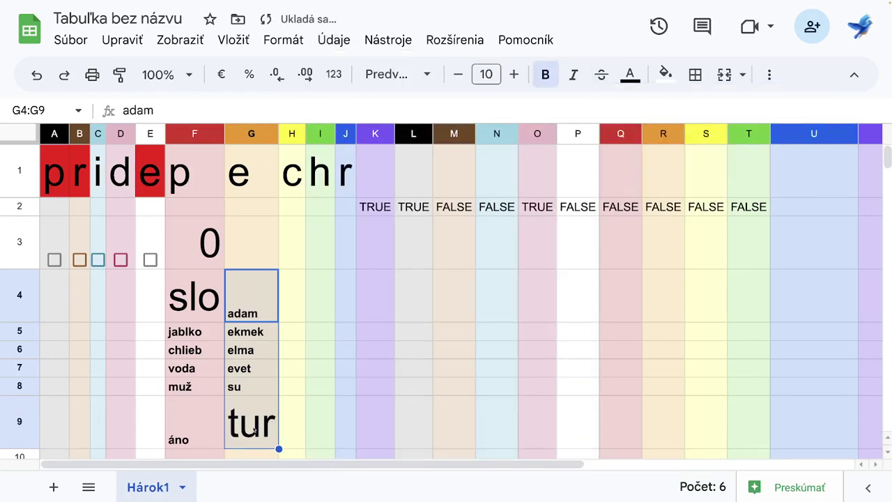
left_click(36, 74)
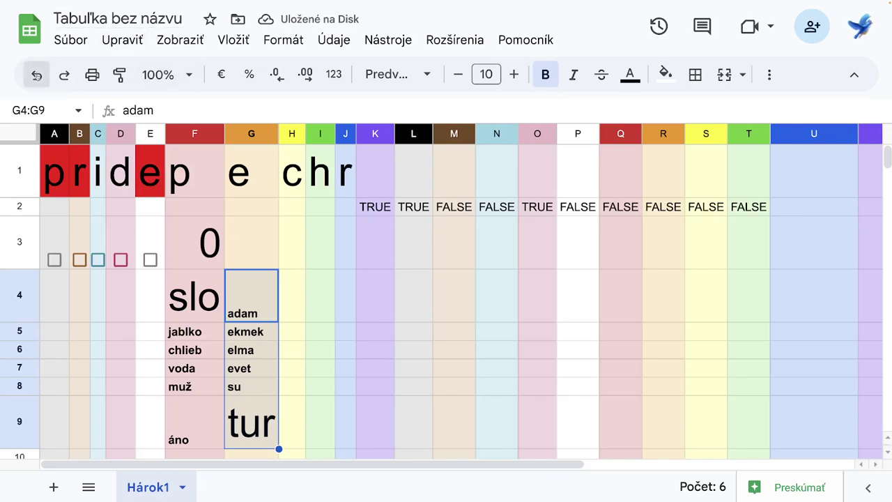
Step: Sort only the Turkish words in G5:G9 from A to Z by column G
left_click(291, 331)
left_click_drag(243, 332, 251, 403)
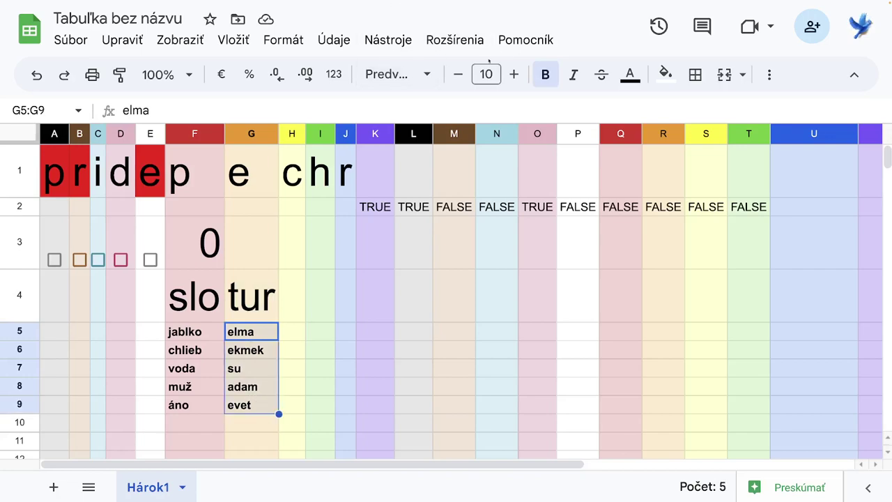
left_click(329, 42)
mouse_move(470, 105)
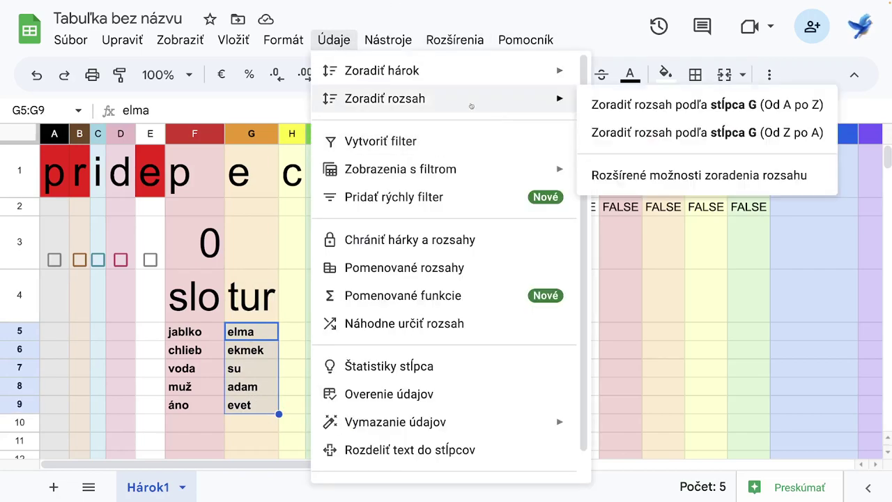
left_click(666, 105)
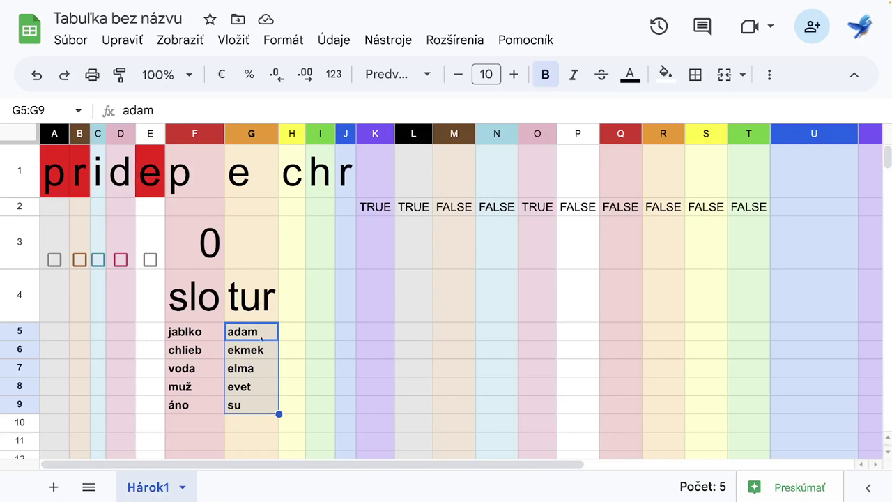
Step: Sort only the Slovak words in F5:F9 from A to Z by column F
left_click(206, 338)
left_click_drag(206, 337, 205, 404)
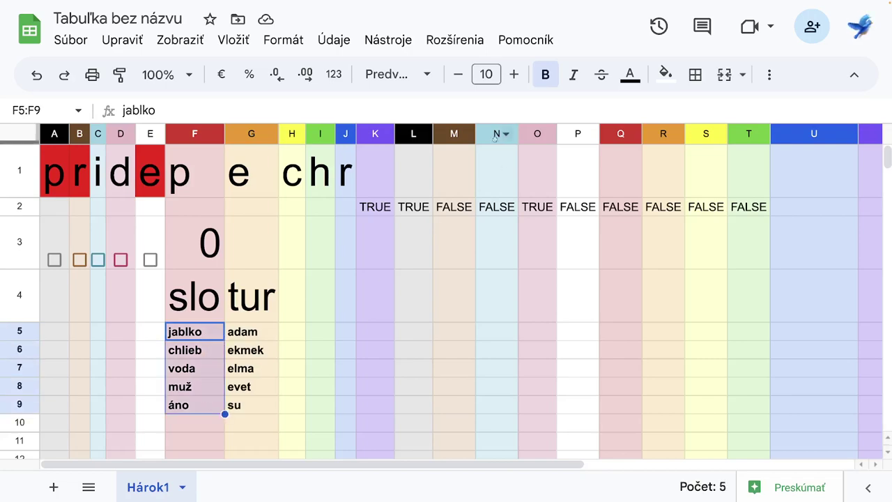
left_click(333, 39)
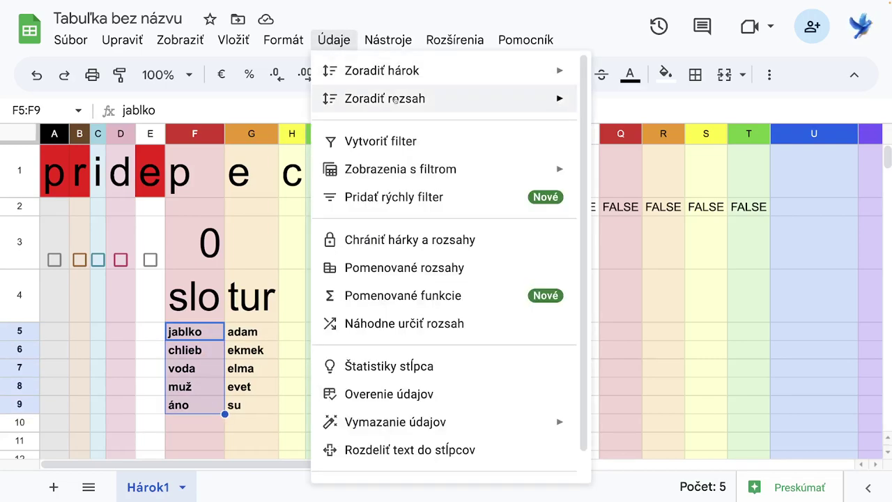
mouse_move(394, 100)
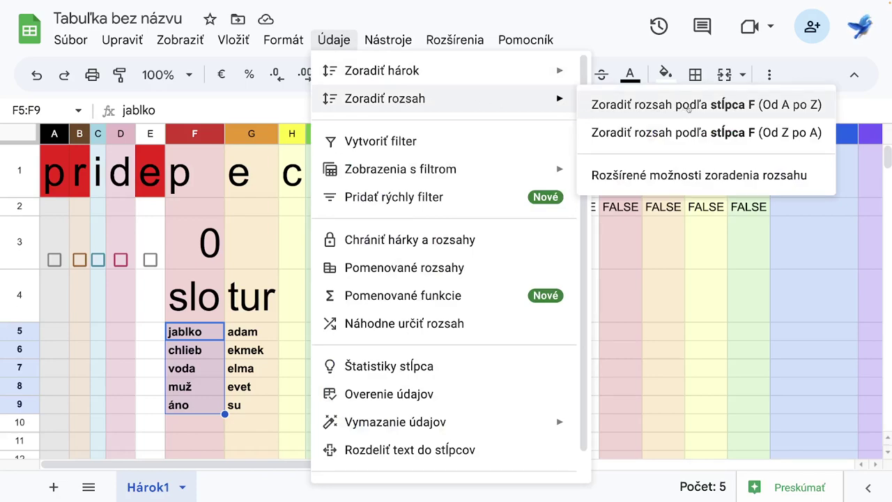
left_click(687, 106)
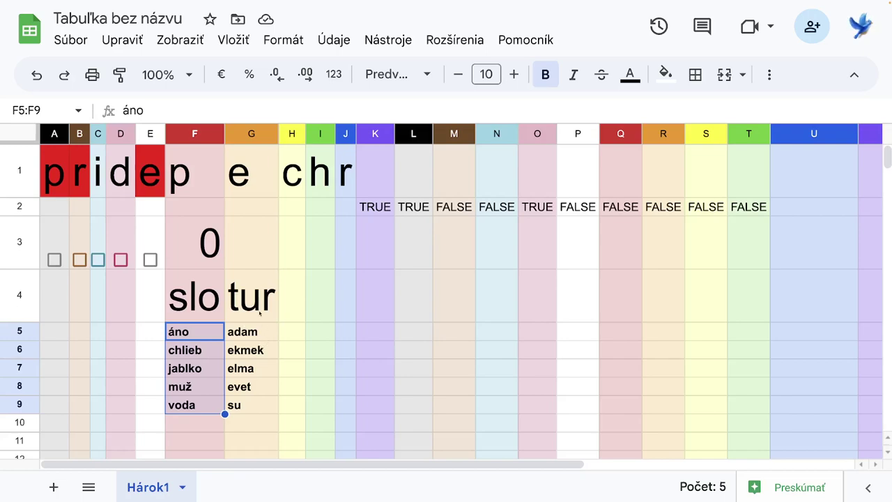
Step: Sort G4:G9 from Z to A by tur using the advanced range sorting options, treating the first row as a header
left_click_drag(257, 299, 255, 404)
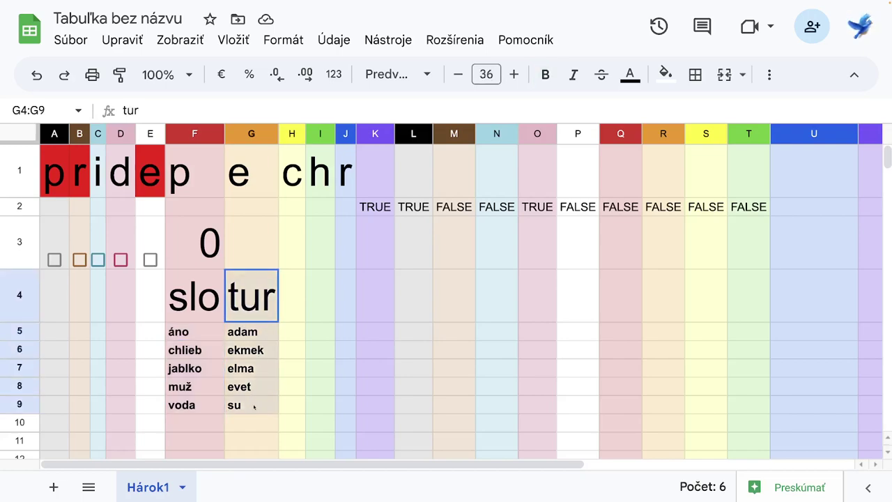
left_click(334, 40)
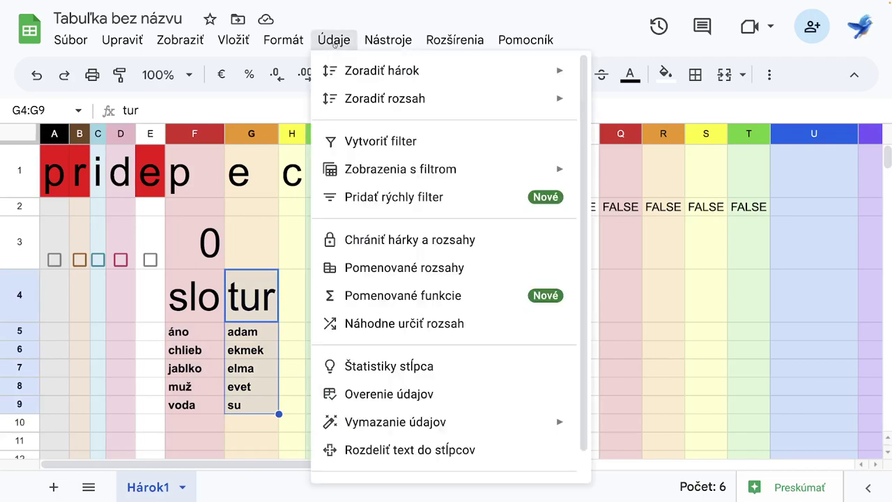
mouse_move(382, 101)
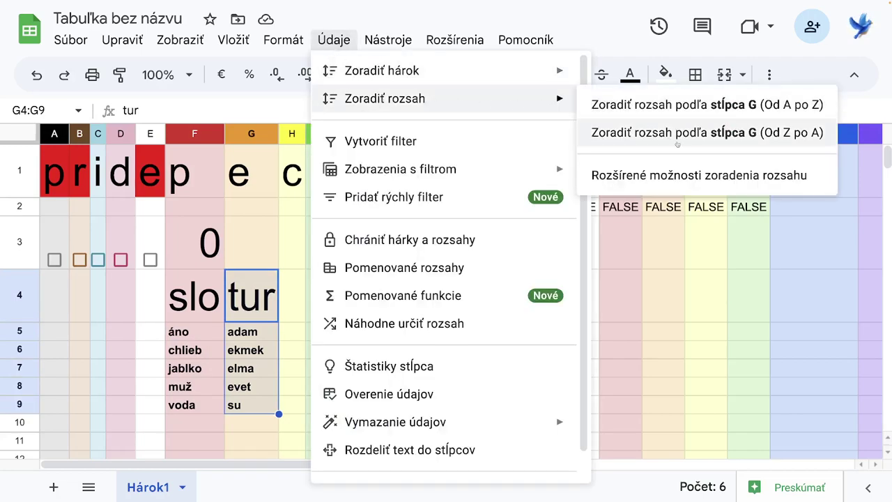
left_click(673, 176)
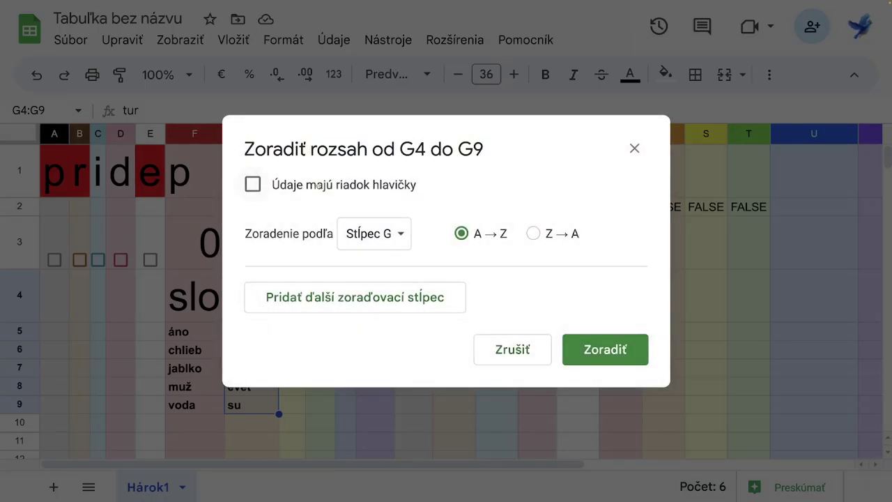
left_click(253, 185)
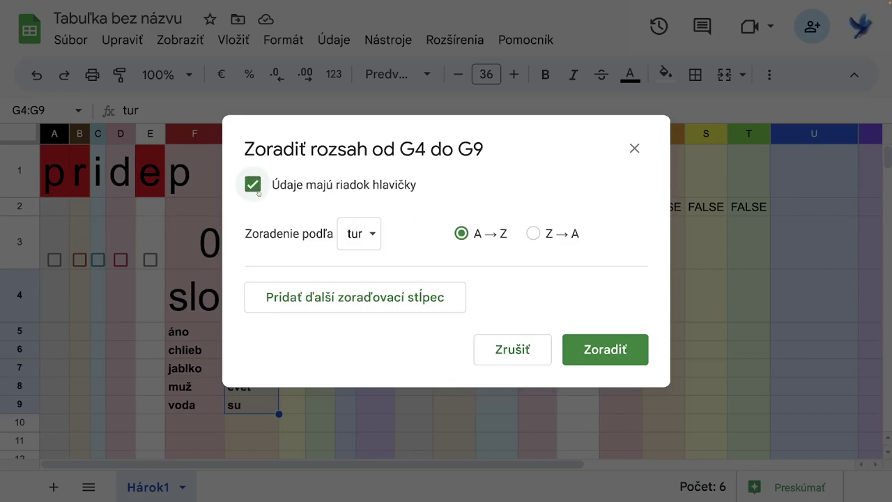
left_click(375, 239)
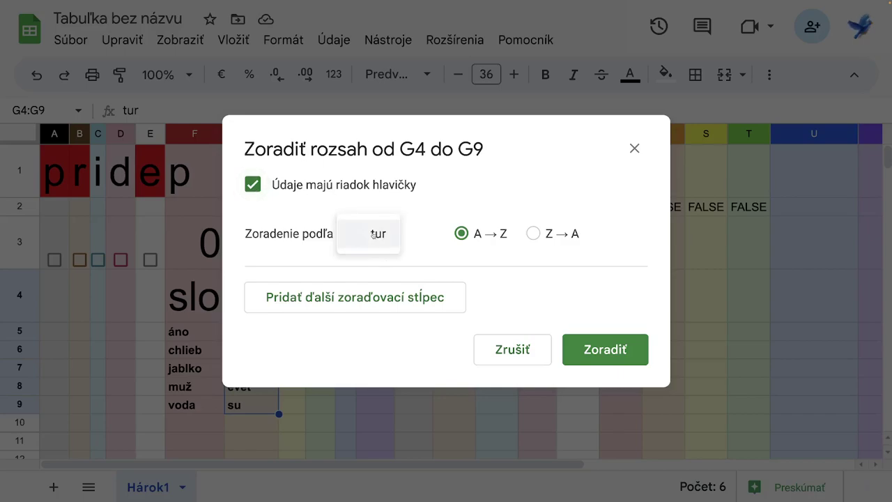
left_click(433, 239)
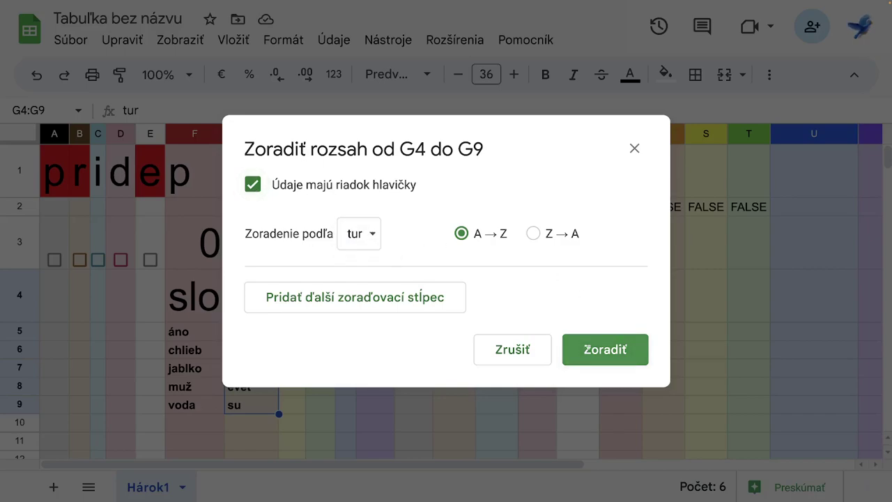
left_click(533, 233)
left_click(607, 354)
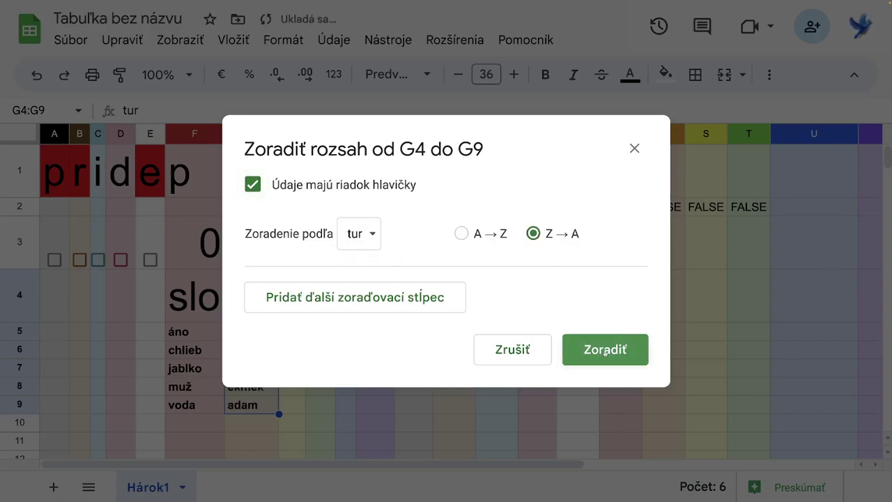
Step: Sort F4:G9 together from A to Z by tur using the advanced range sorting options, treating the first row as a header
left_click_drag(180, 298, 269, 404)
left_click(335, 42)
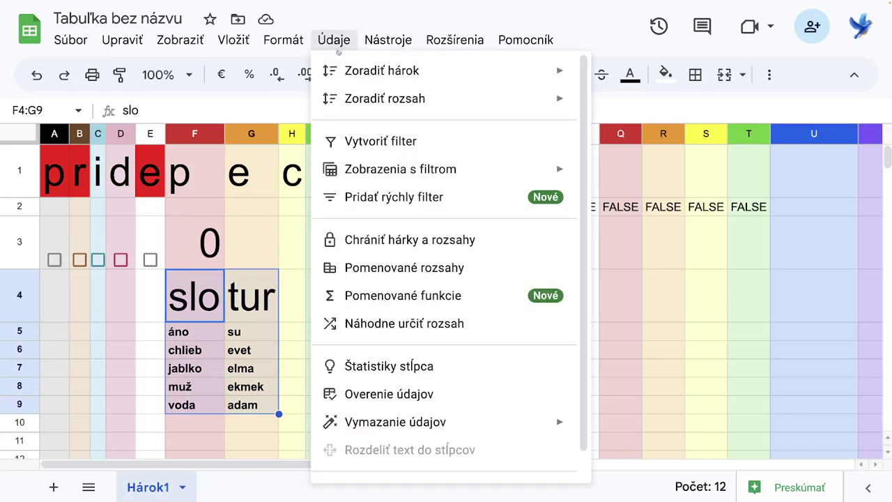
mouse_move(400, 98)
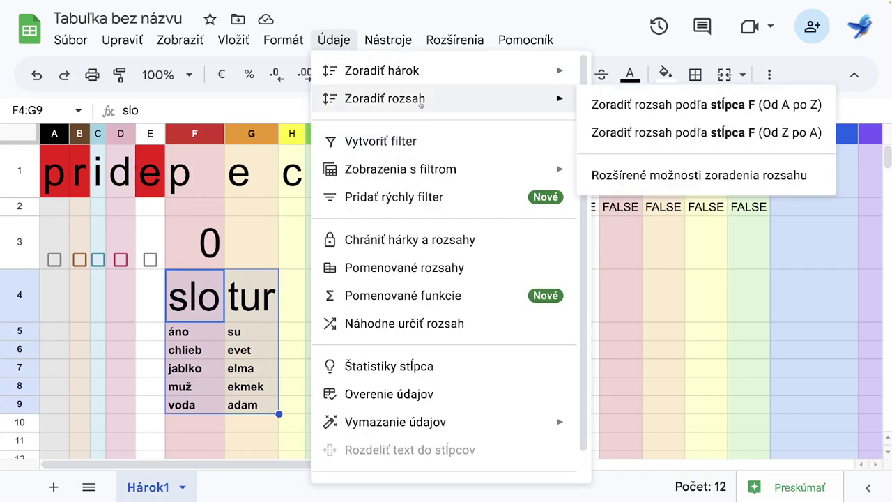
left_click(671, 176)
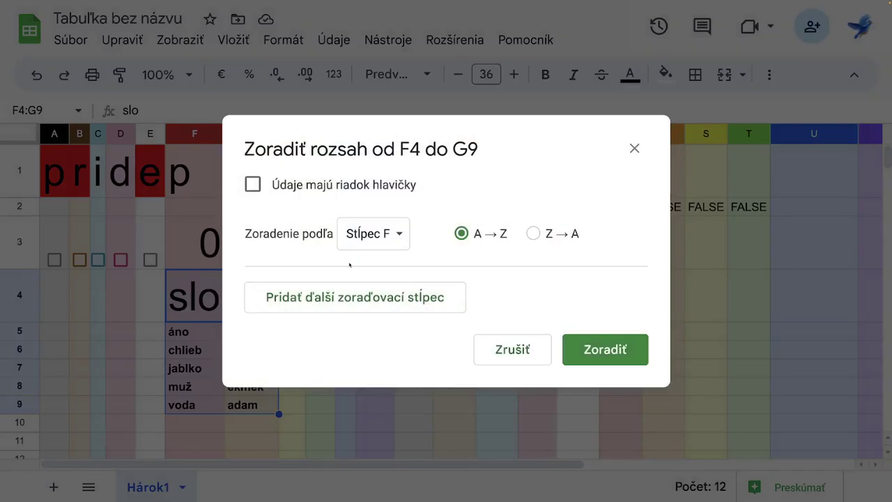
left_click(253, 185)
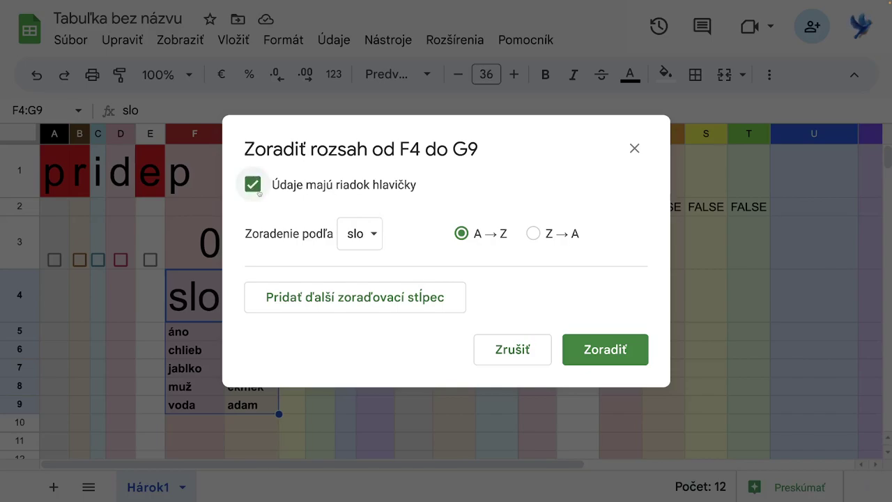
left_click(369, 235)
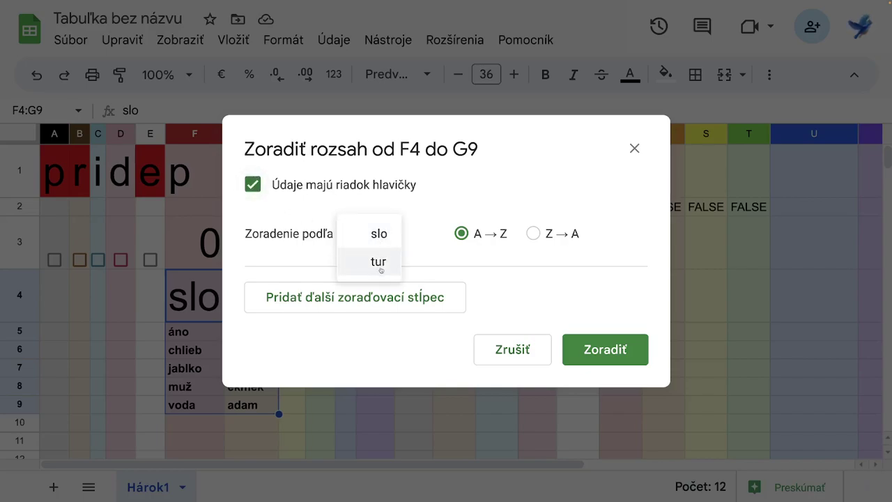
left_click(381, 268)
left_click(604, 349)
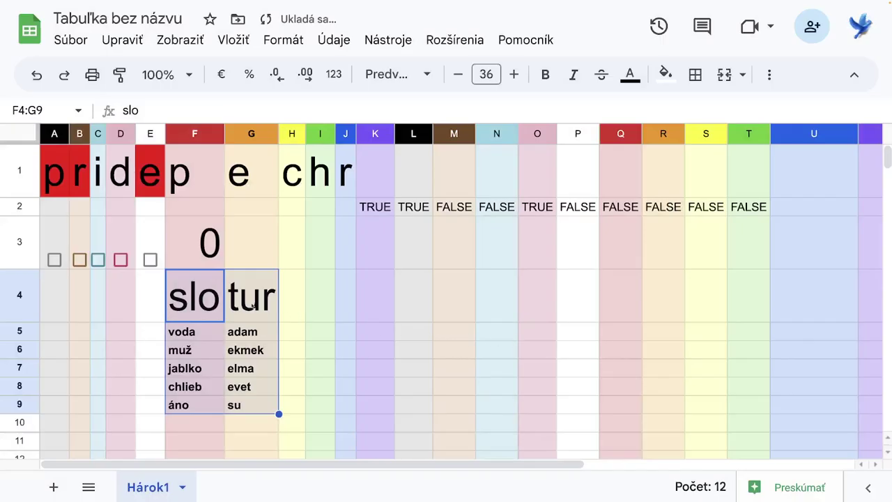